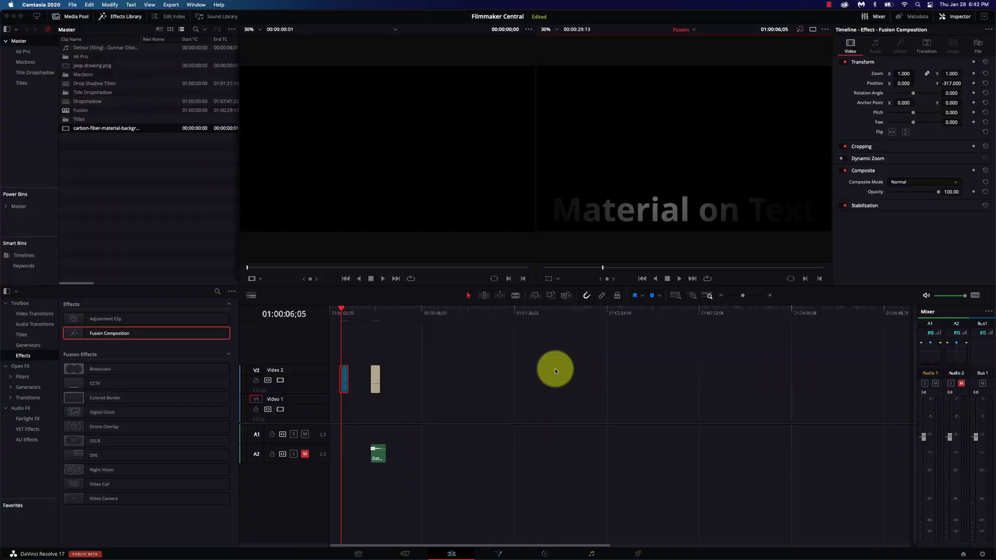
Place the timeline playhead at 01:00:43;01, past the existing clips.
left_click(411, 319)
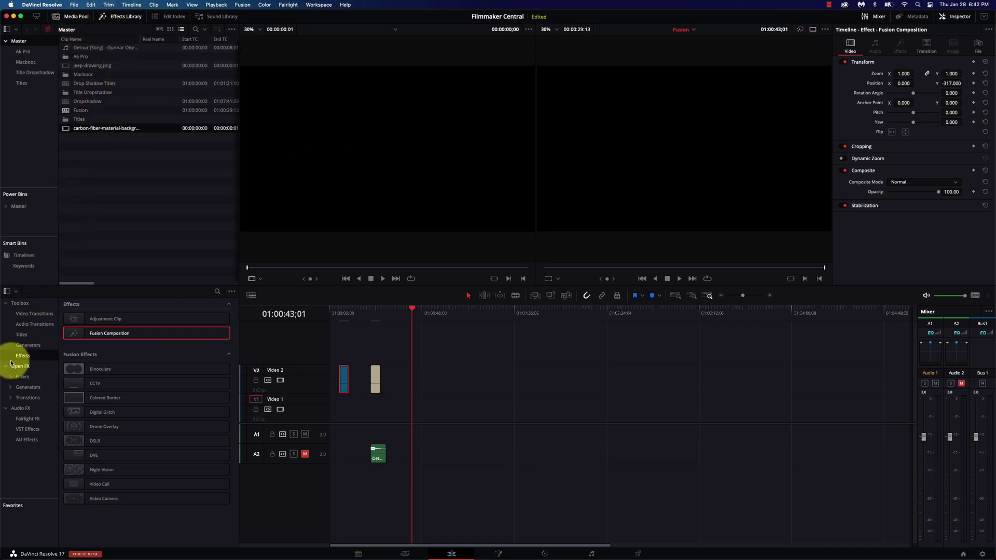
Drop a Fusion Composition onto Video 2 at the playhead and open it in Fusion.
left_click_drag(76, 336, 415, 379)
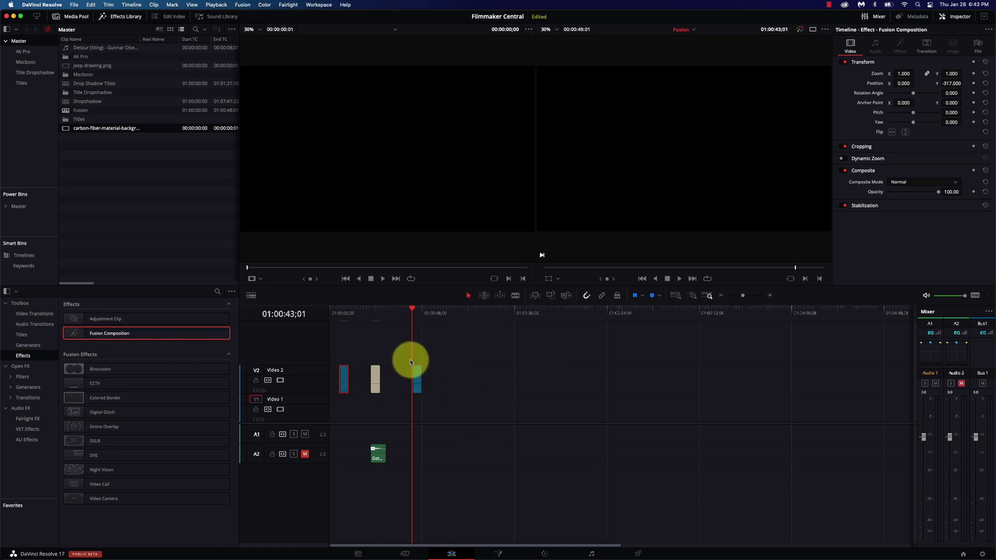
left_click(416, 378)
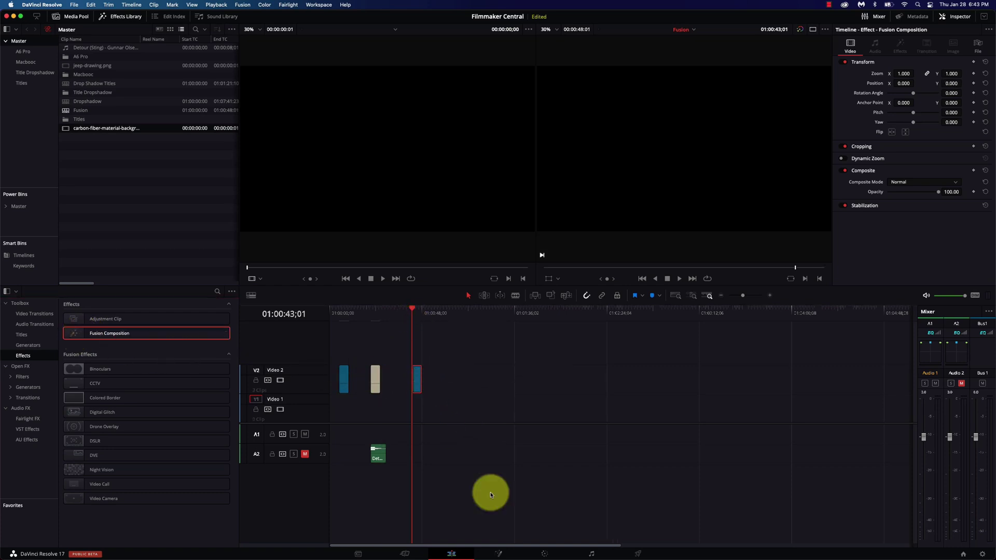
left_click(498, 554)
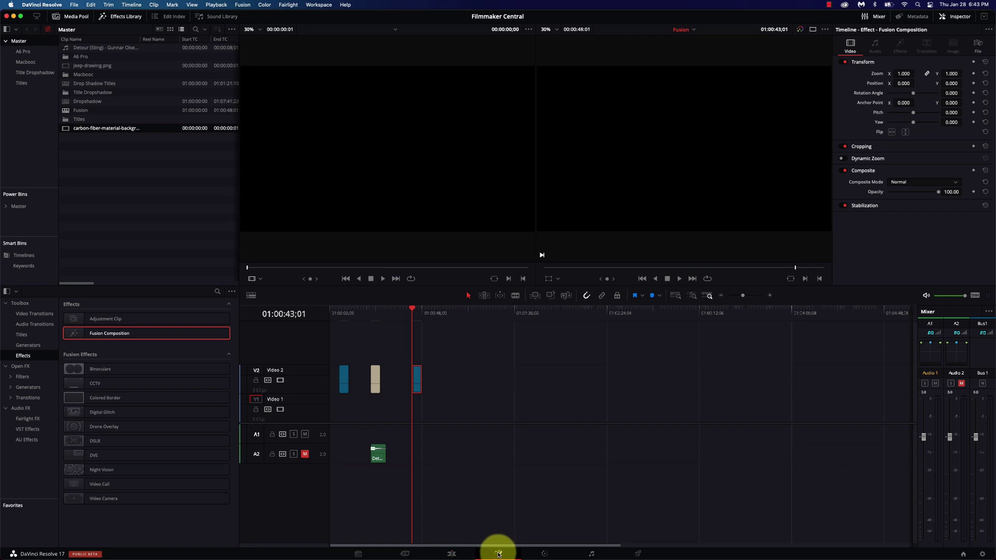
Add a Text 3D node reading 'Material Text' and place it near MediaOut1.
left_click_drag(260, 417, 576, 453)
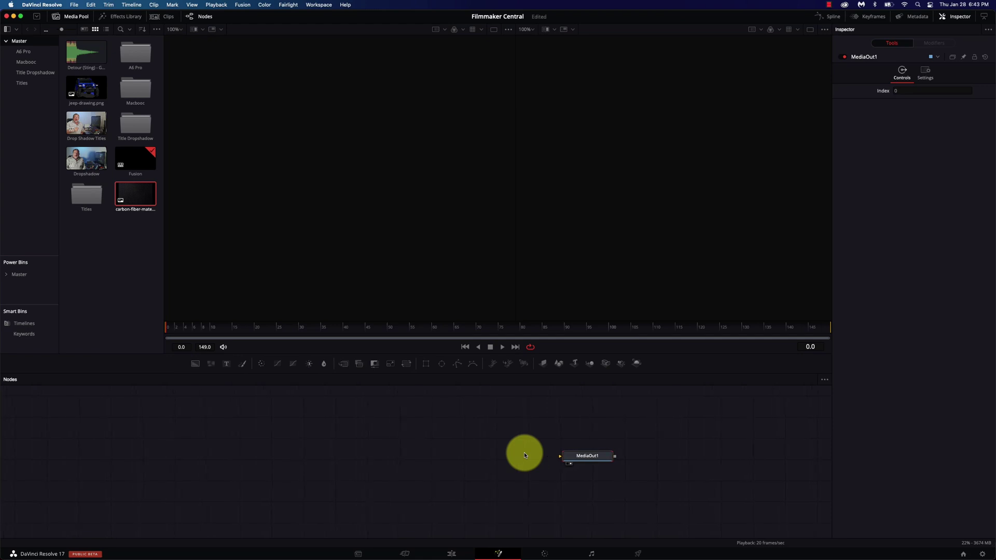
left_click(493, 451)
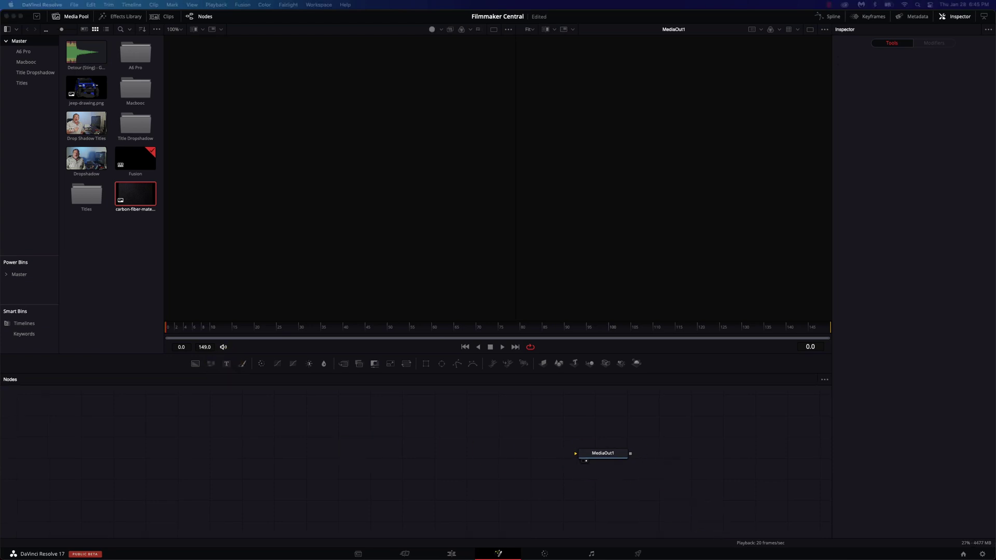
key("shift+space")
type("trans")
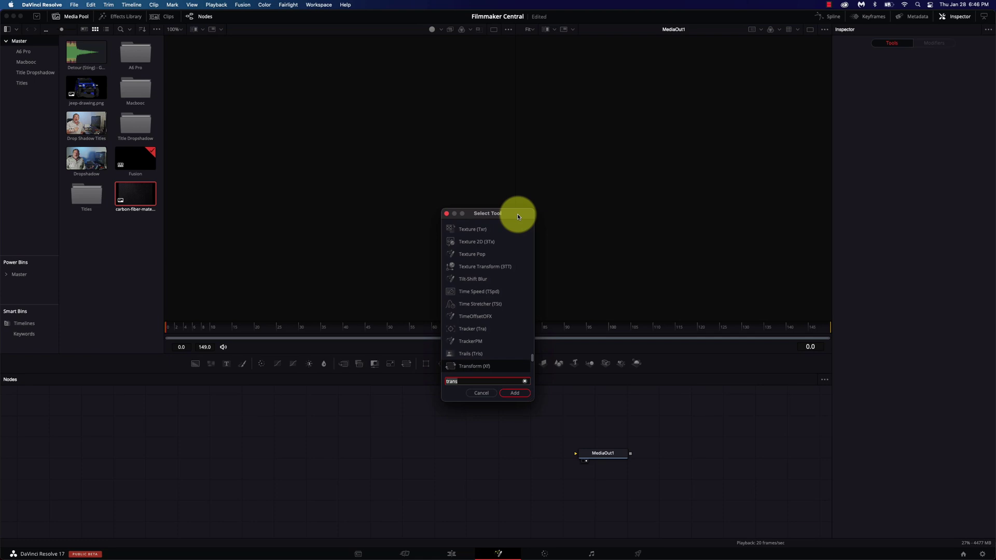
key("BackSpace")
key("BackSpace")
key("BackSpace")
key("BackSpace")
key("BackSpace")
type("text")
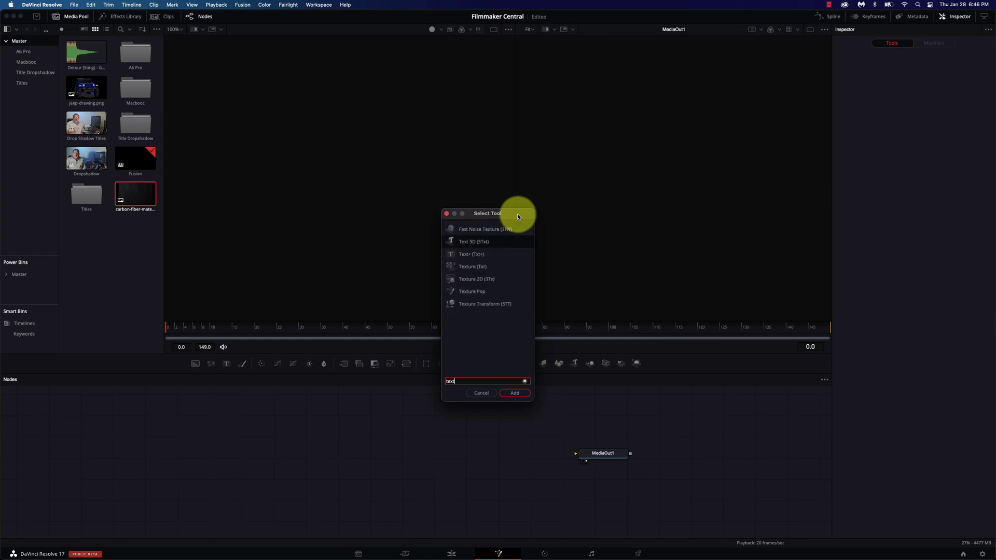
key("Return")
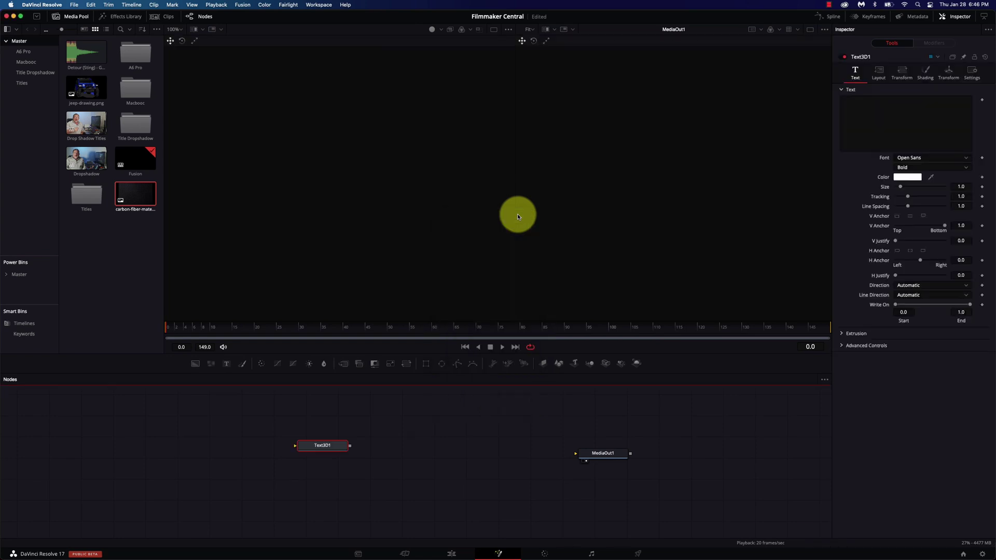
left_click(929, 122)
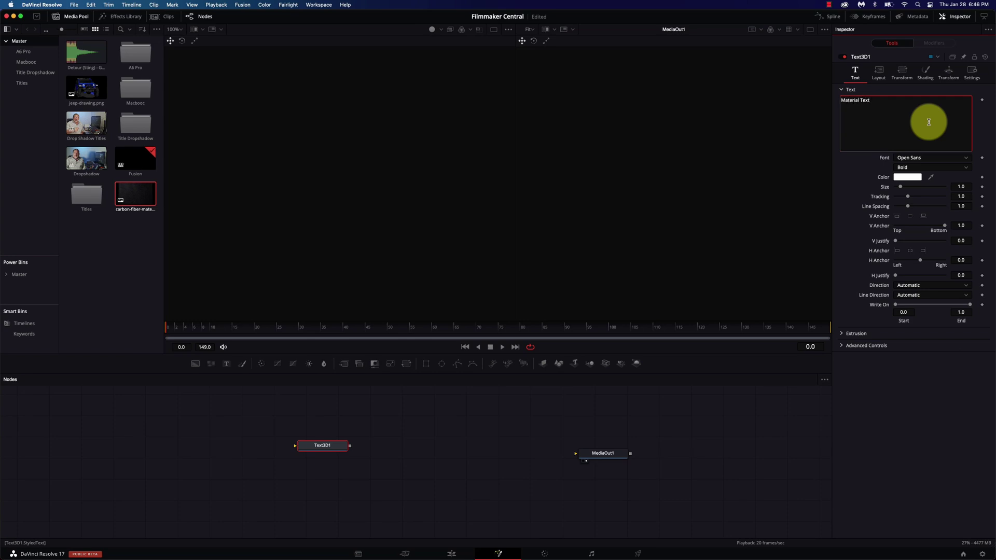
left_click_drag(324, 450, 379, 461)
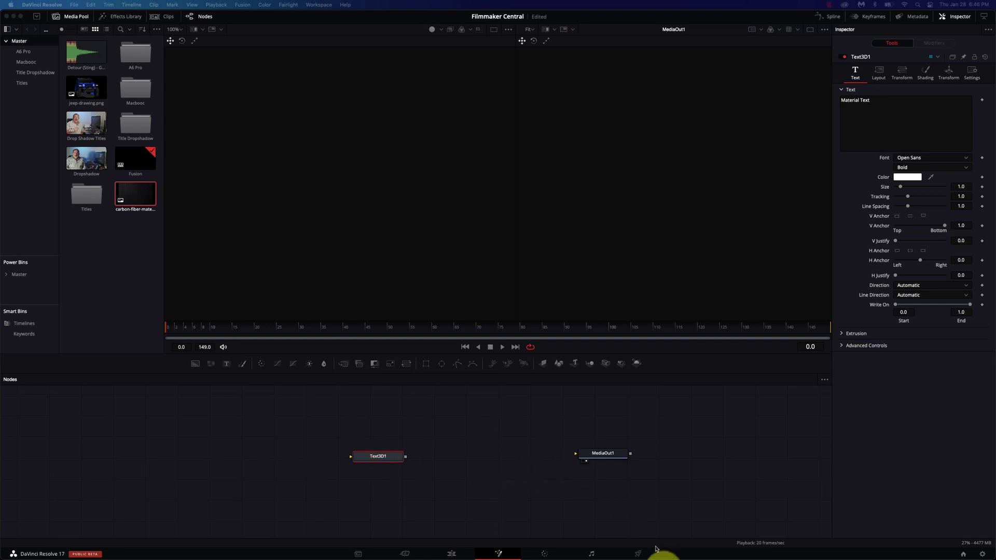
Add a Renderer 3D node after Text3D1 and connect it to MediaOut1.
key("shift+space")
left_click_drag(584, 389, 548, 316)
type("rend")
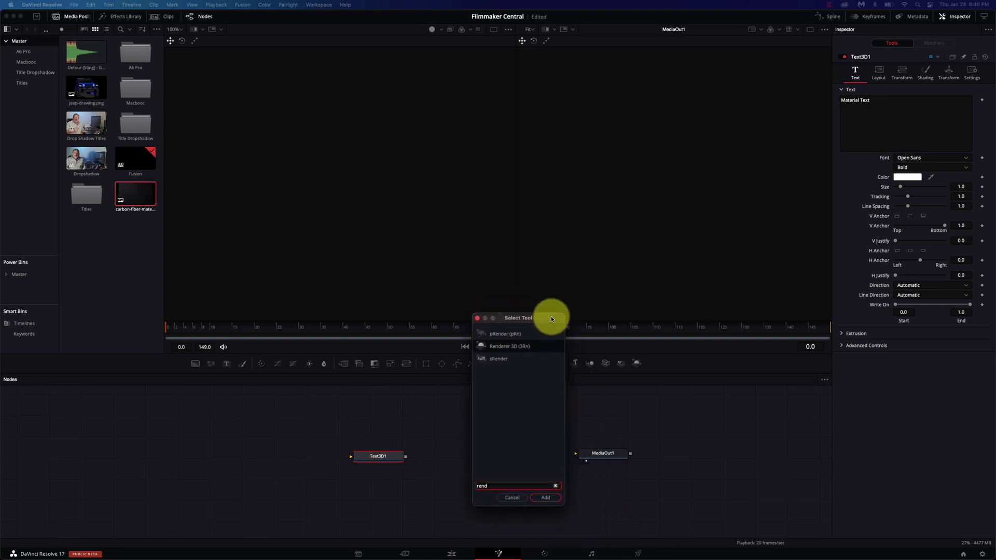
left_click(545, 498)
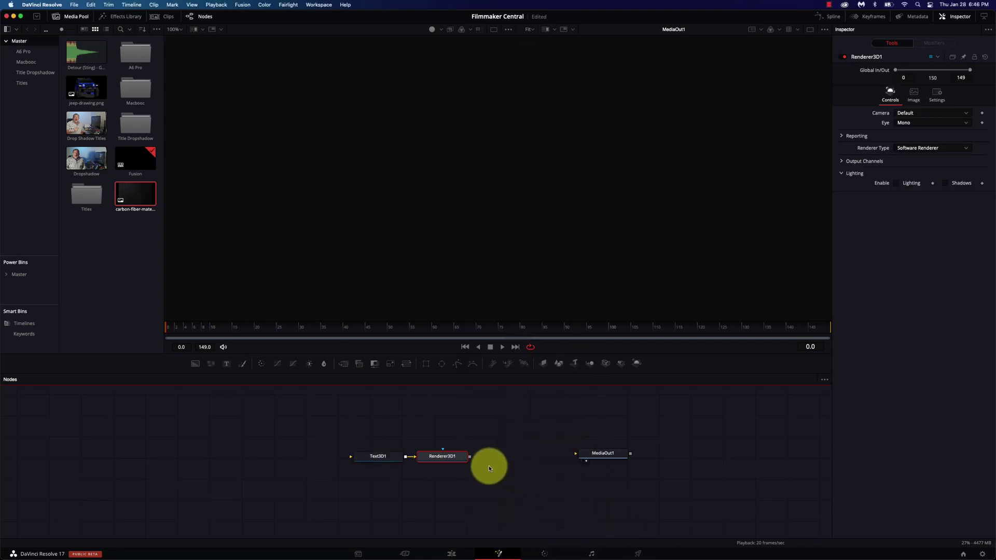
left_click_drag(470, 457, 603, 455)
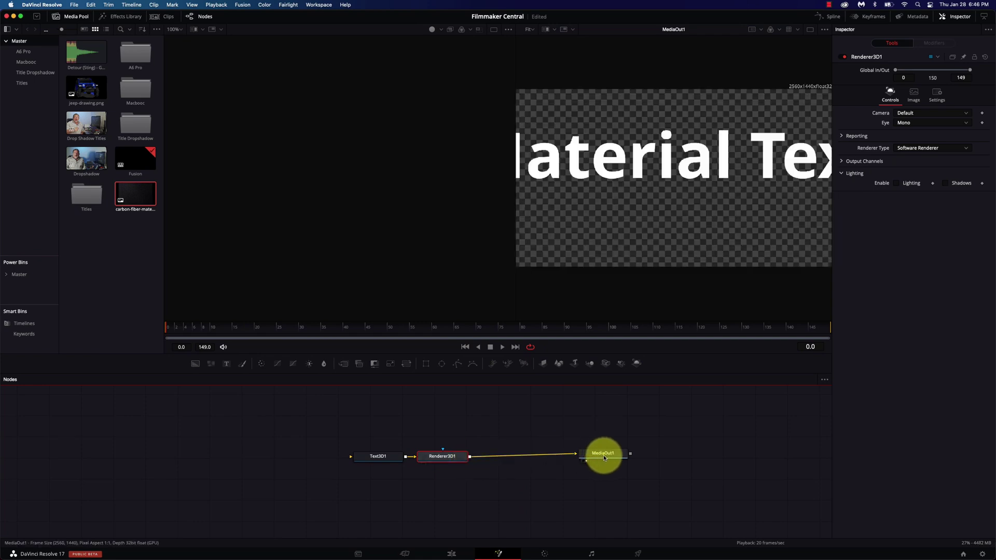
Set the Text3D size to 0.62 and move the text lower in the frame.
left_click_drag(379, 456, 349, 454)
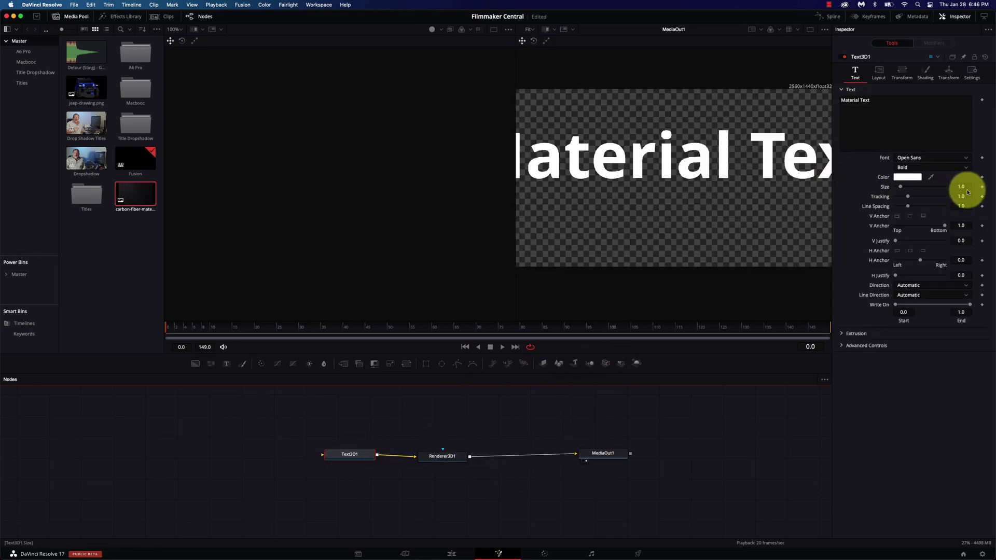
left_click_drag(961, 187, 949, 187)
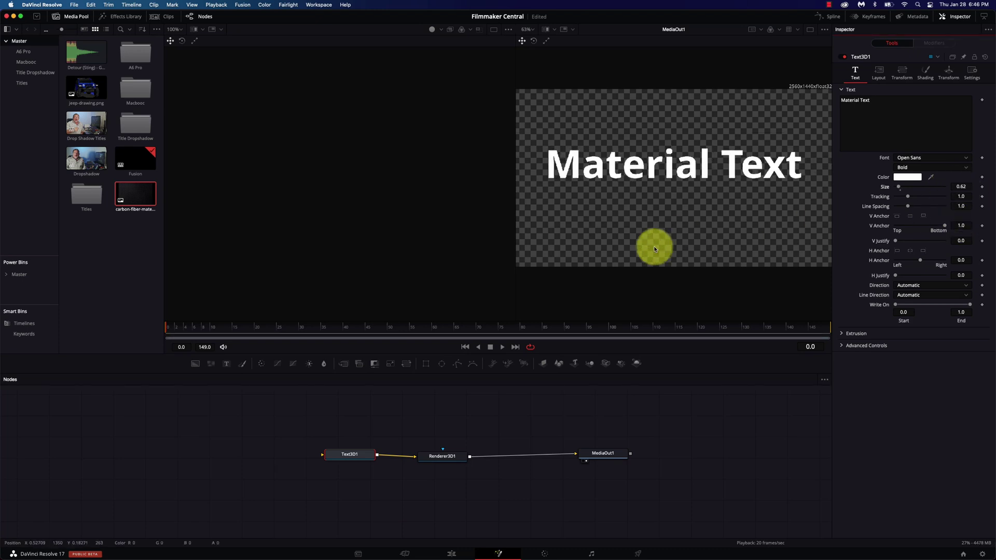
key("1")
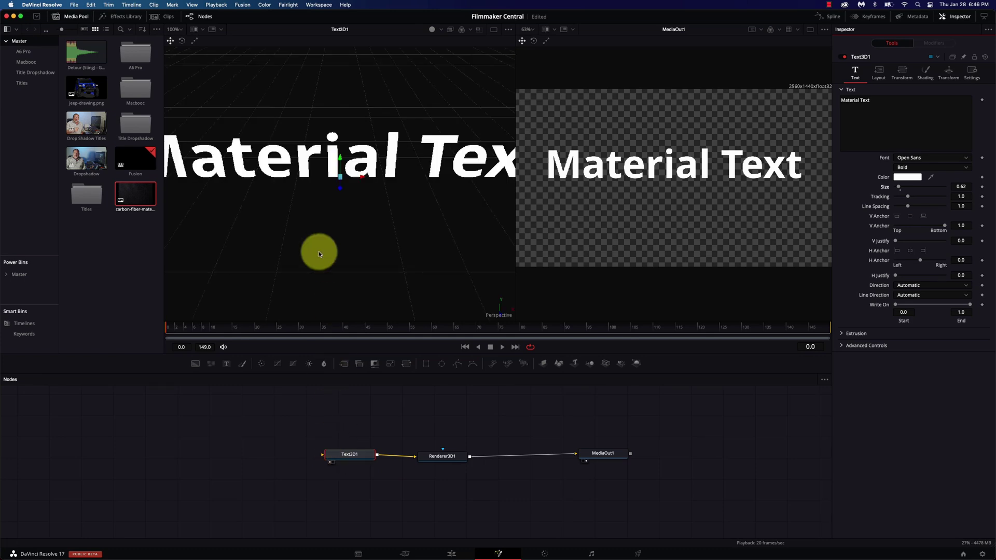
left_click(340, 159)
left_click_drag(341, 159, 338, 236)
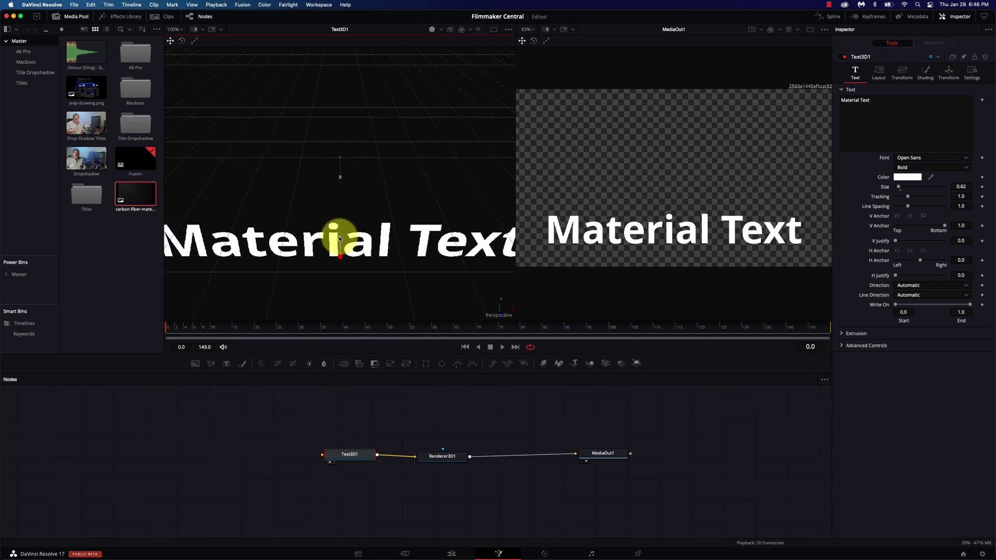
left_click(362, 459)
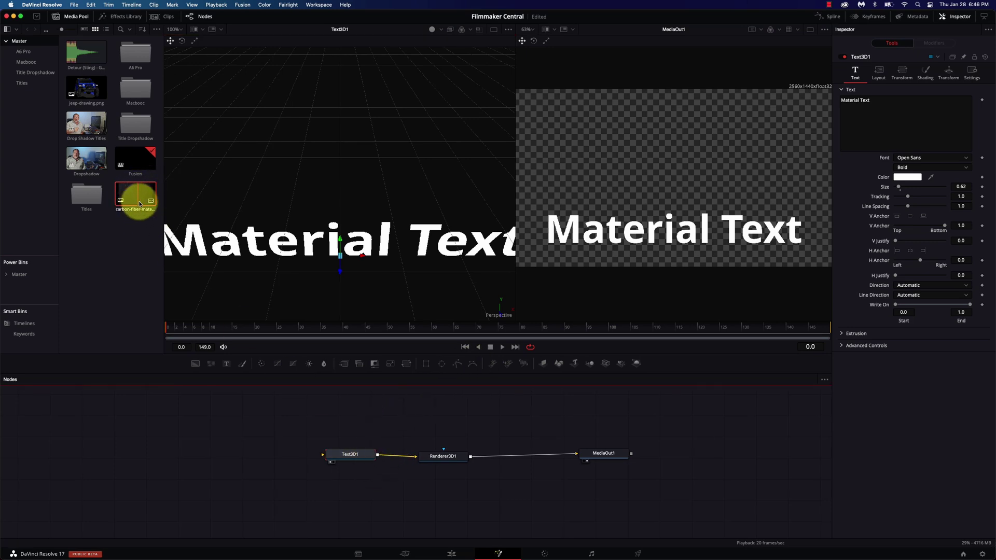
Add the carbon-fiber image as MediaIn1 and wire it into Text3D1's image material.
left_click_drag(137, 199, 334, 418)
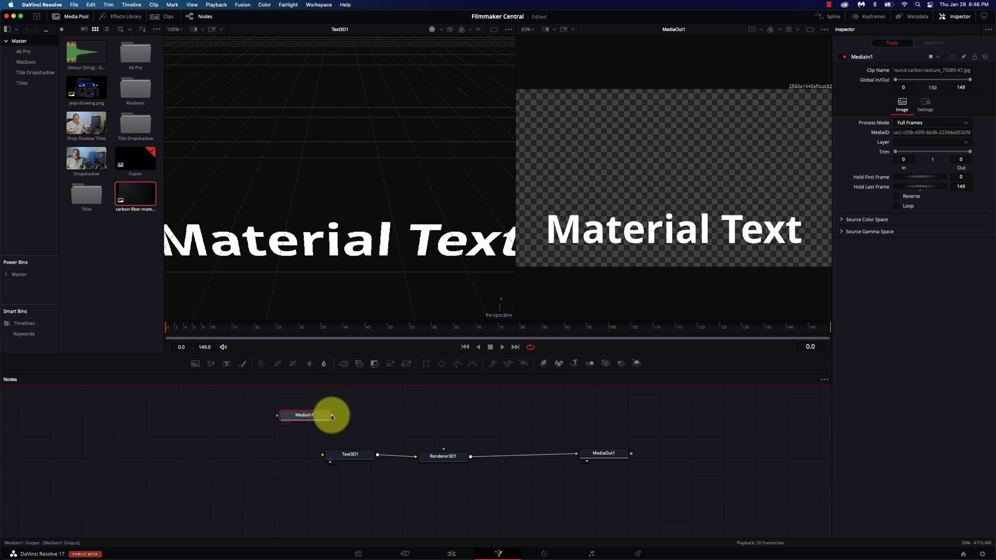
left_click(348, 457)
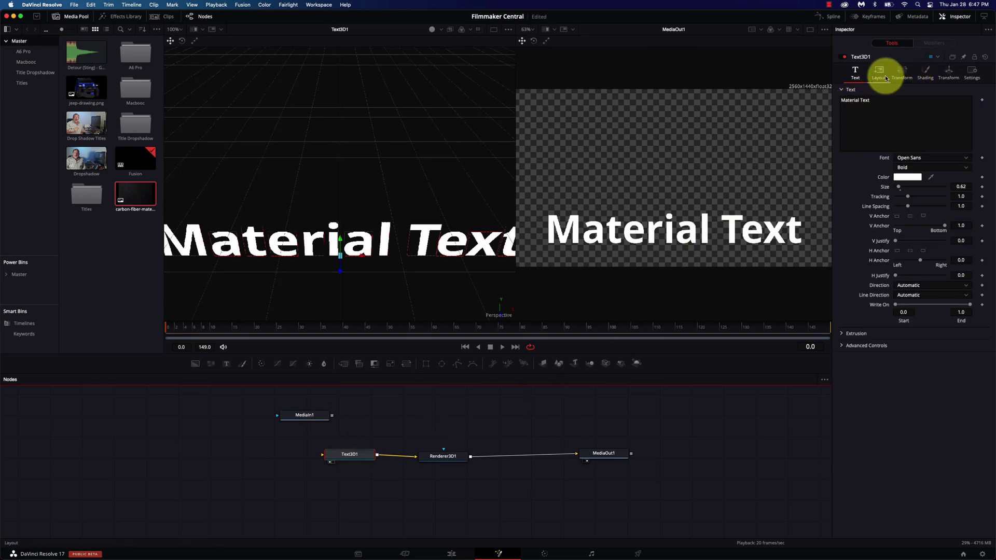
left_click(901, 76)
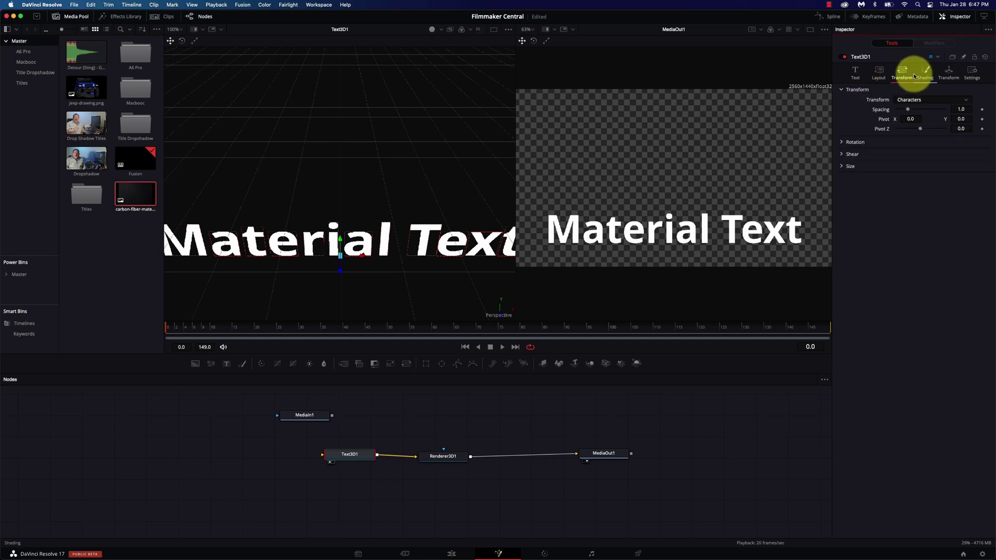
left_click(928, 77)
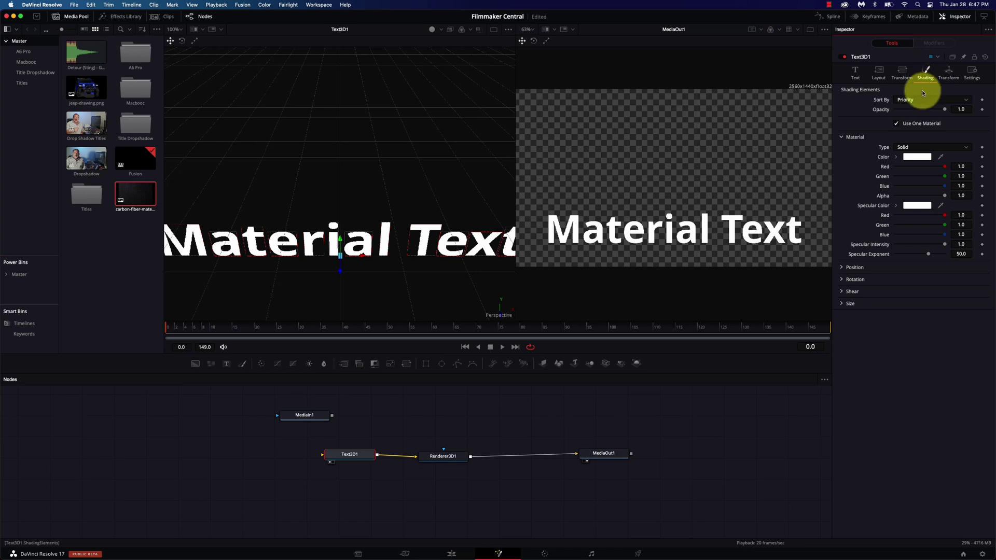
left_click(907, 149)
left_click(907, 165)
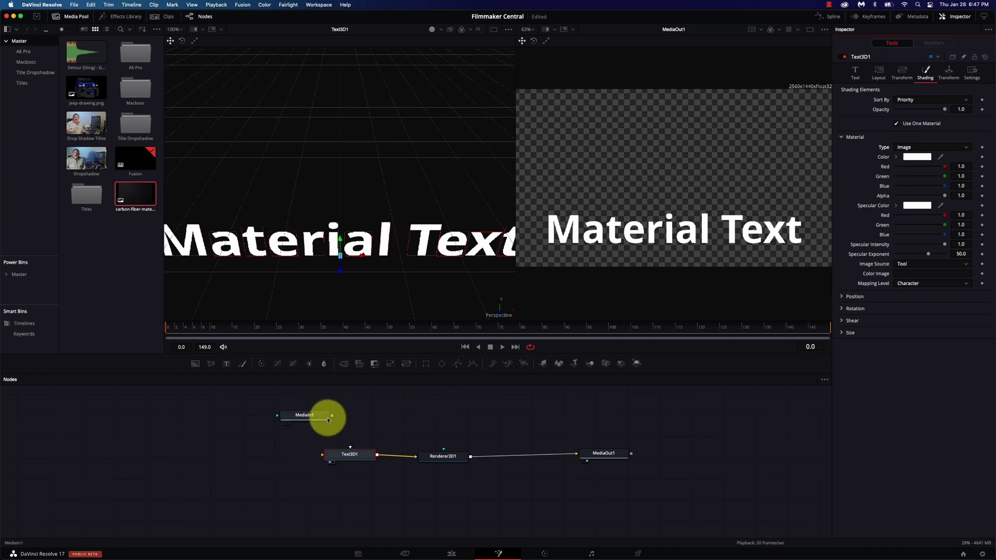
left_click_drag(332, 416, 342, 455)
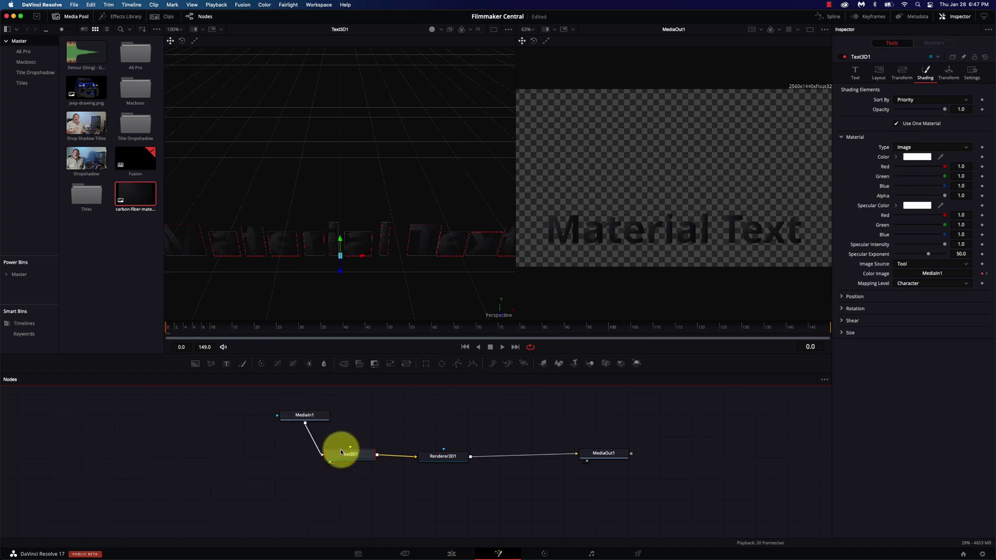
left_click_drag(296, 415, 237, 443)
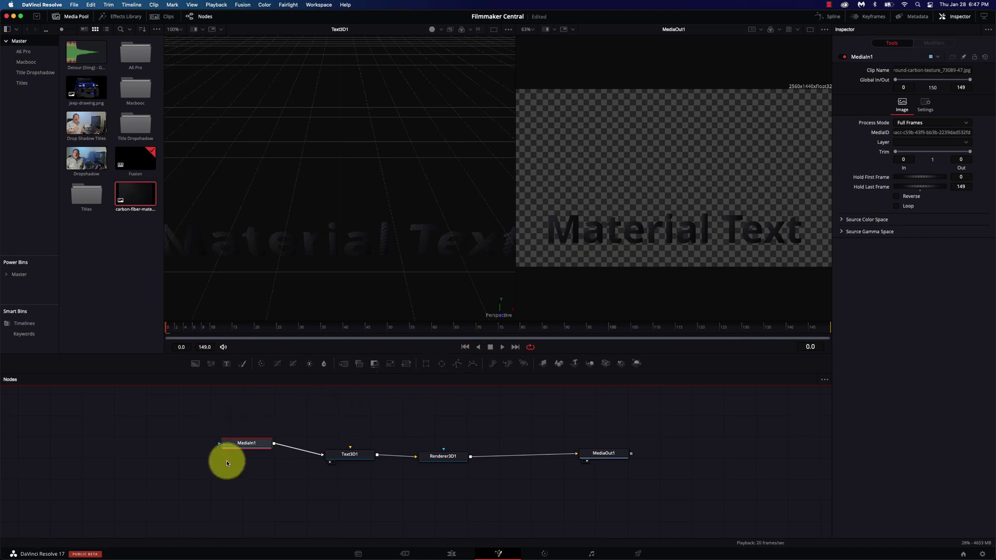
Insert a Transform node between MediaIn1 and Text3D1.
scroll(240, 446, "left", 1)
scroll(240, 446, "left", 1)
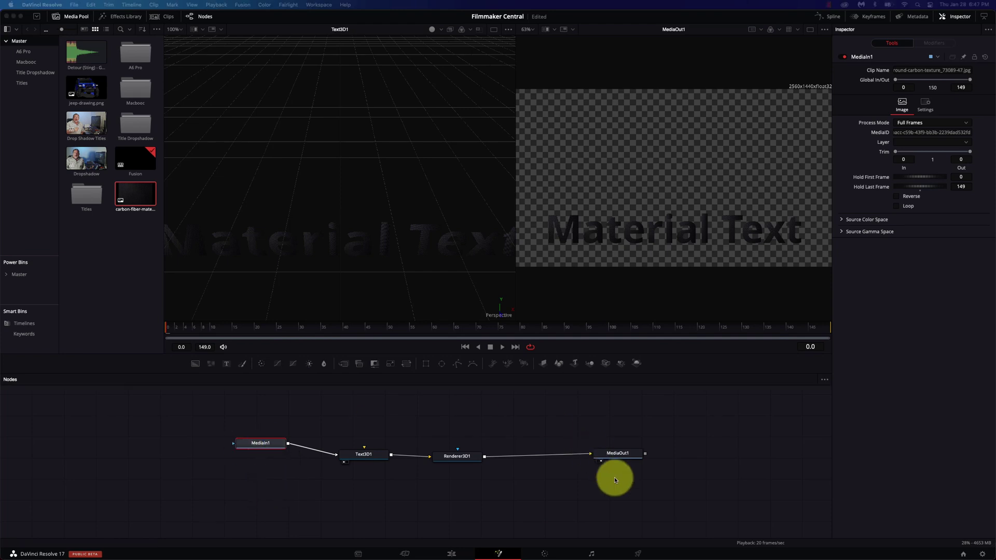
left_click_drag(363, 454, 389, 454)
key("shift+space")
type("trans")
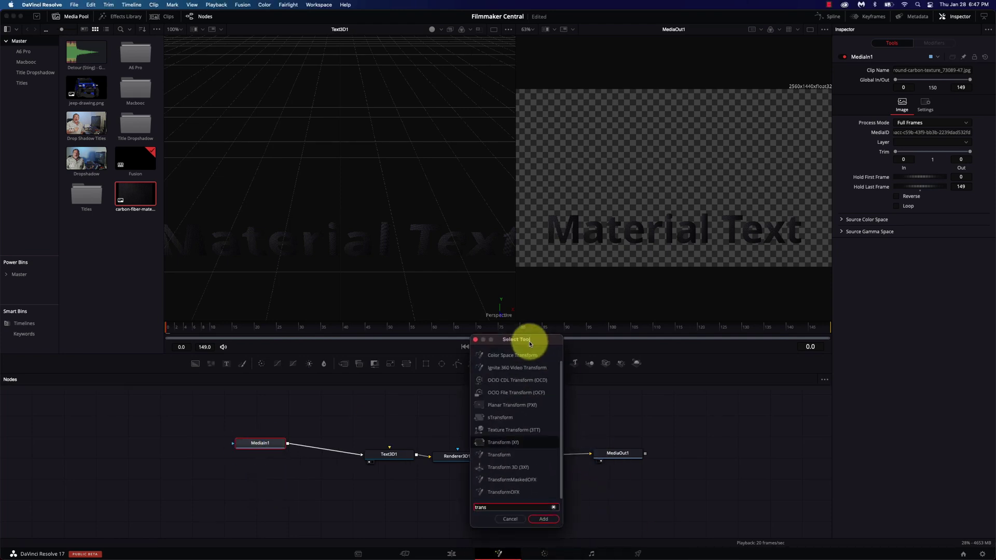
key("Return")
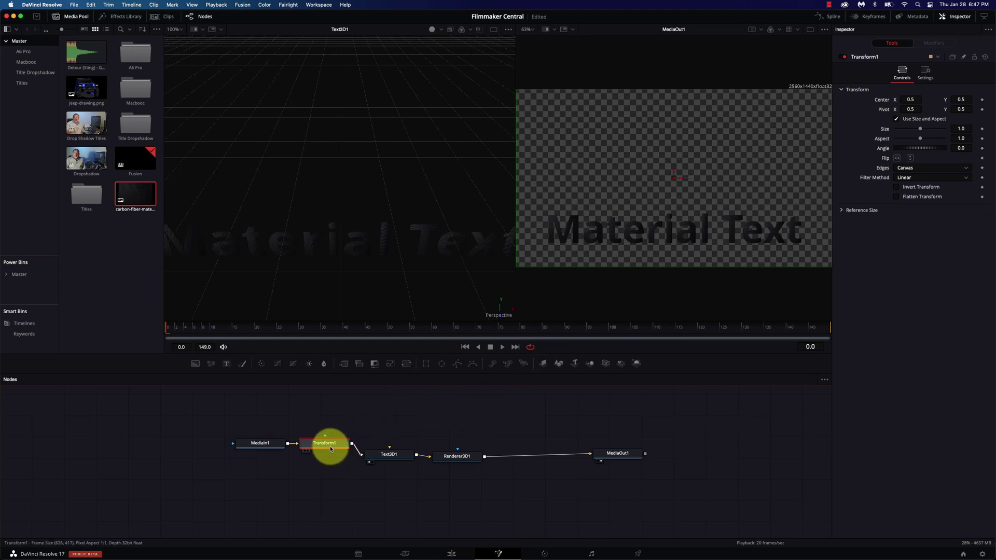
Scale the carbon texture to 3.73 in Transform1 and tidy the node layout.
left_click(278, 444)
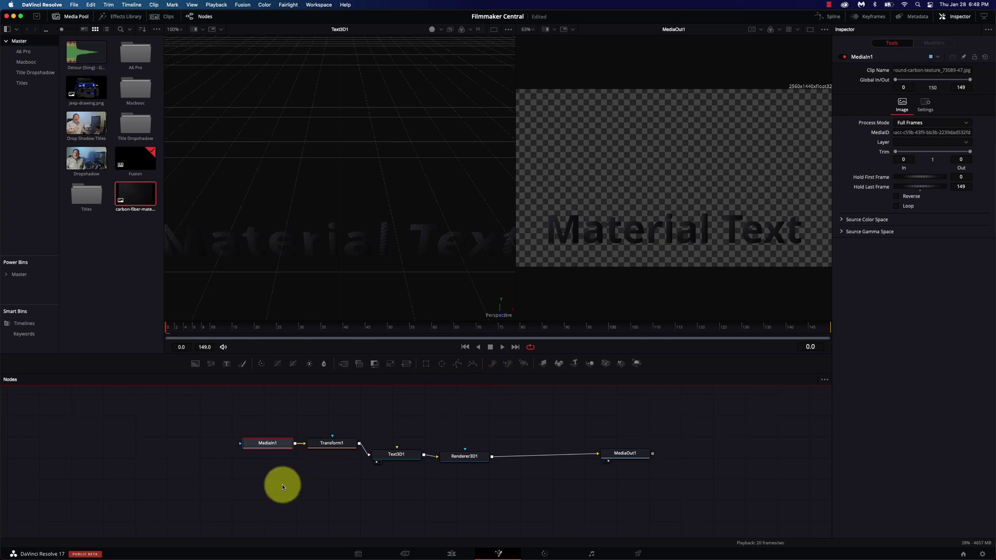
left_click(328, 446)
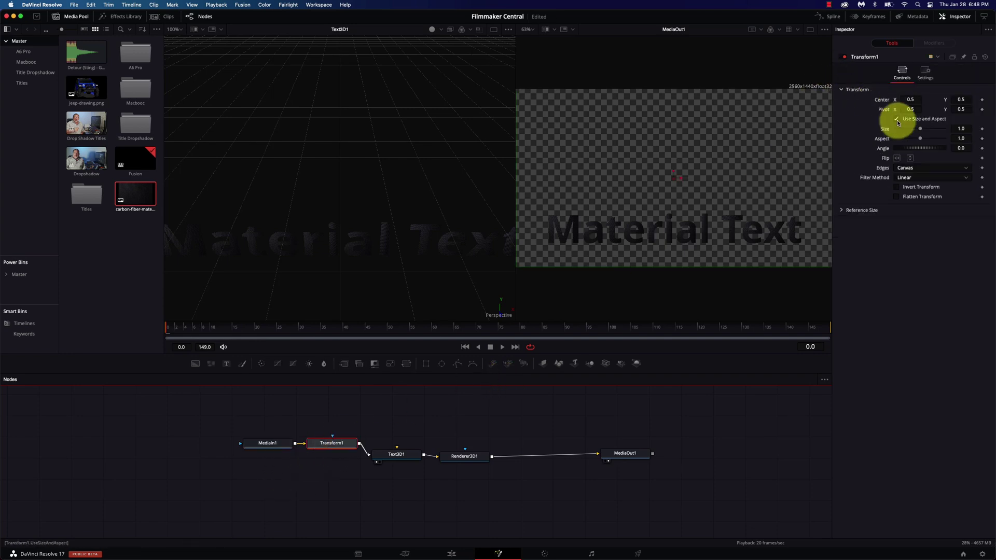
mouse_move(920, 129)
left_mouse_down()
mouse_move(982, 130)
mouse_move(922, 129)
mouse_move(934, 131)
left_mouse_up()
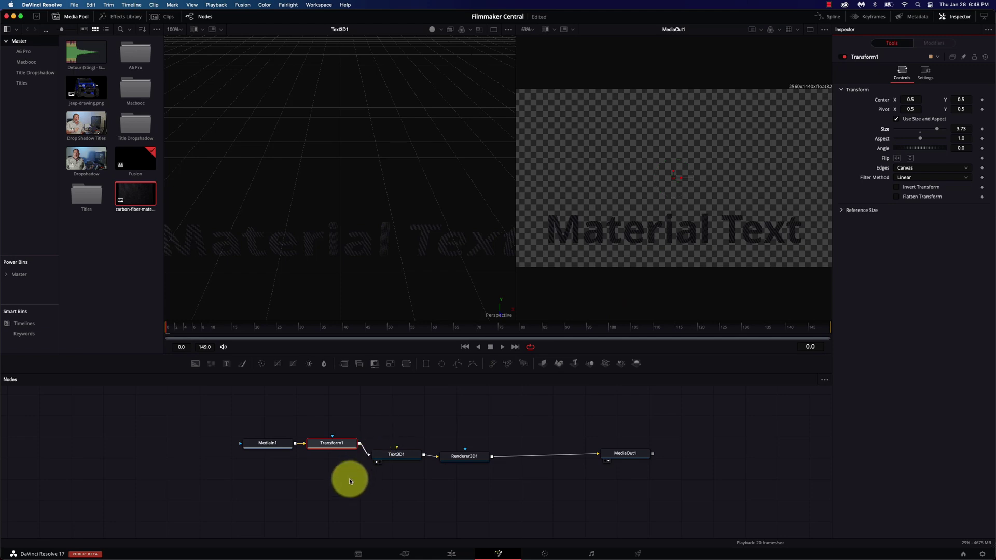
left_click_drag(352, 475, 278, 455)
left_click(279, 455)
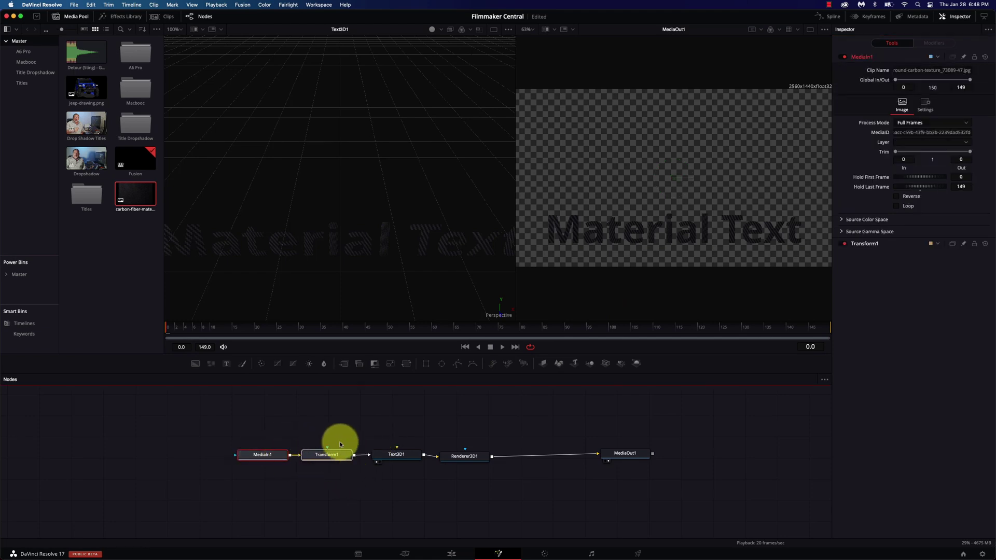
scroll(384, 267, "up", 5)
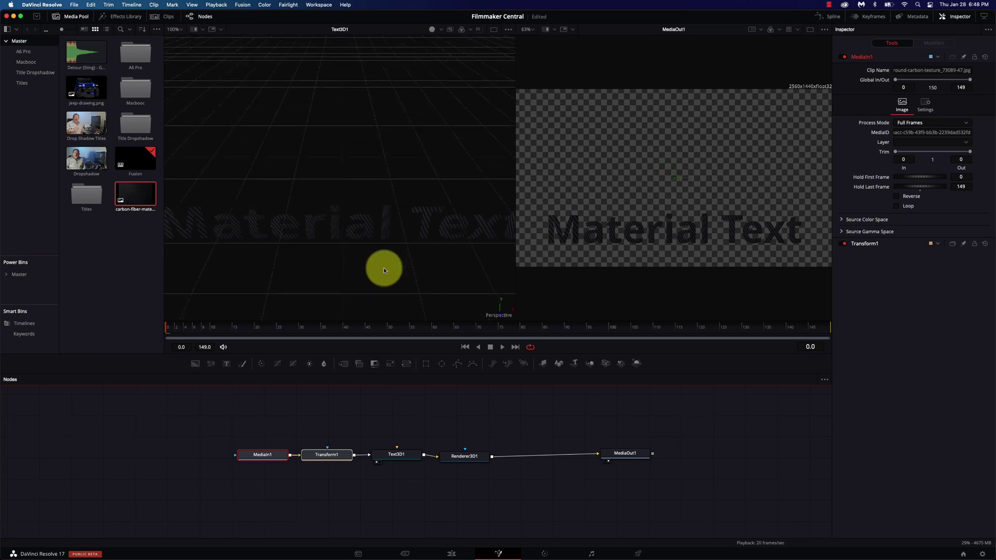
left_click_drag(461, 458, 533, 459)
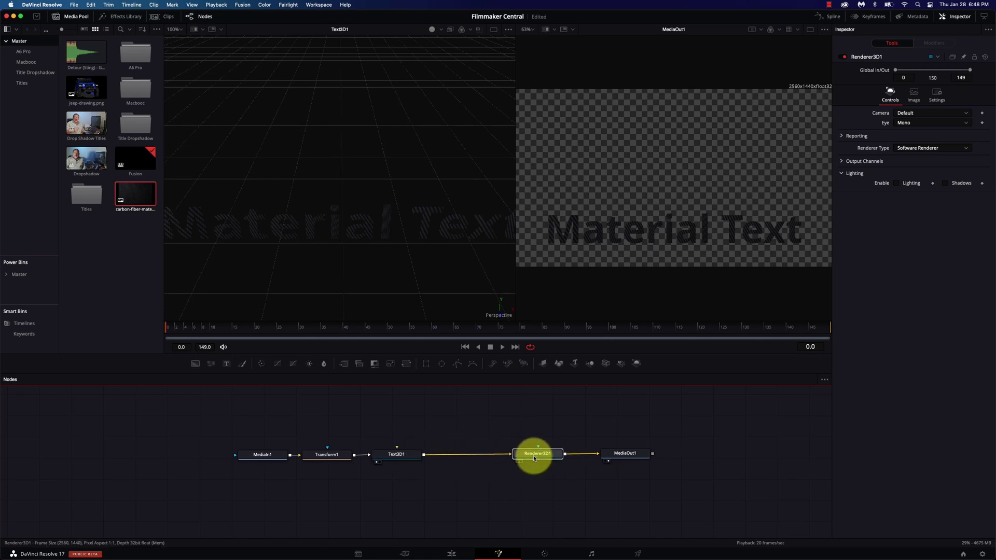
Insert a Merge 3D node between Text3D1 and Renderer3D1.
left_click(396, 457)
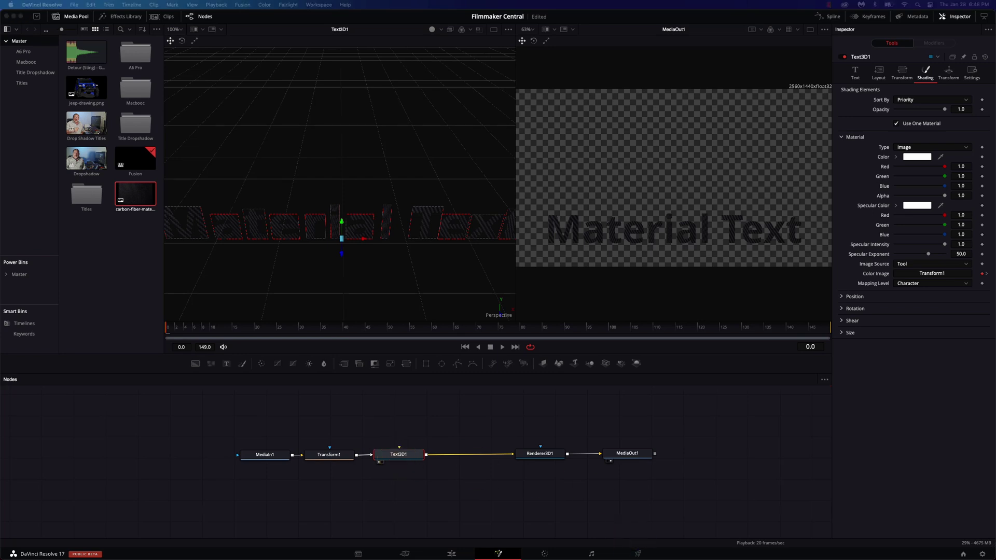
left_click(611, 459)
key("shift+space")
type("trans")
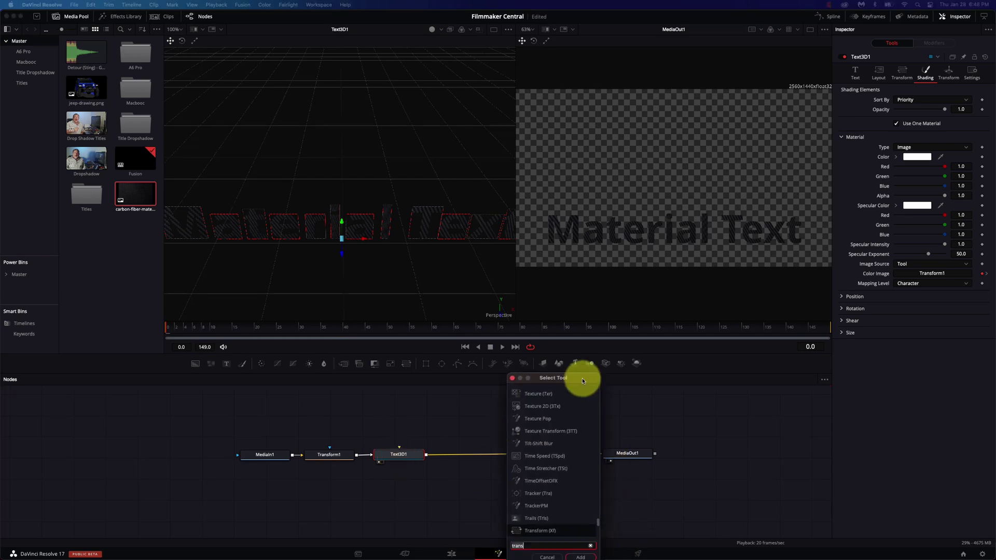
left_click_drag(582, 378, 572, 325)
key("BackSpace")
key("BackSpace")
key("BackSpace")
key("BackSpace")
key("BackSpace")
type("mer")
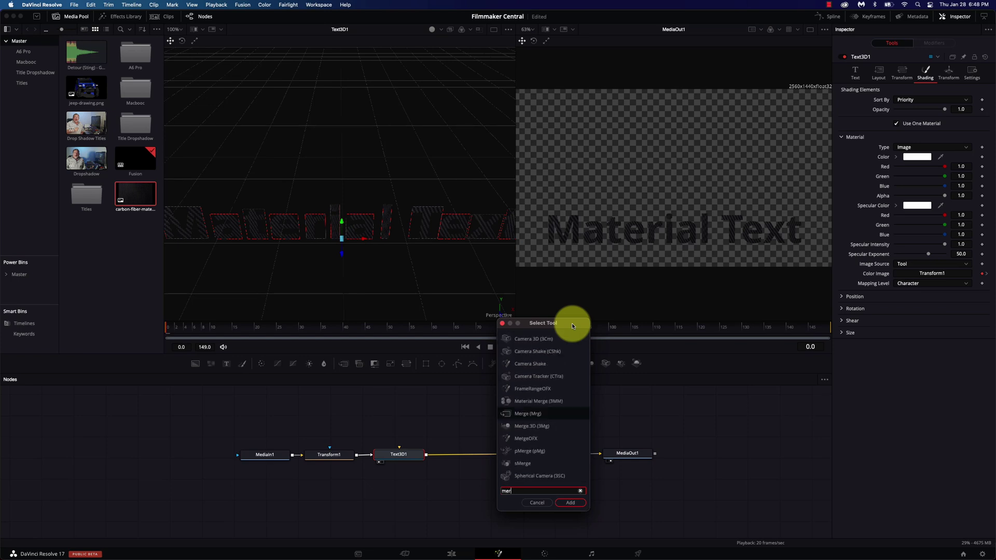
left_click(545, 429)
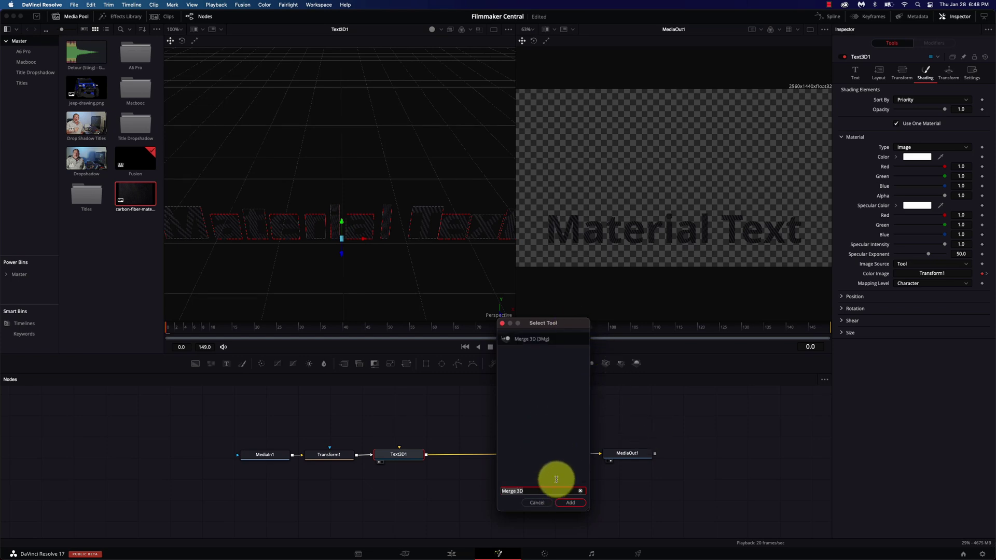
left_click(570, 503)
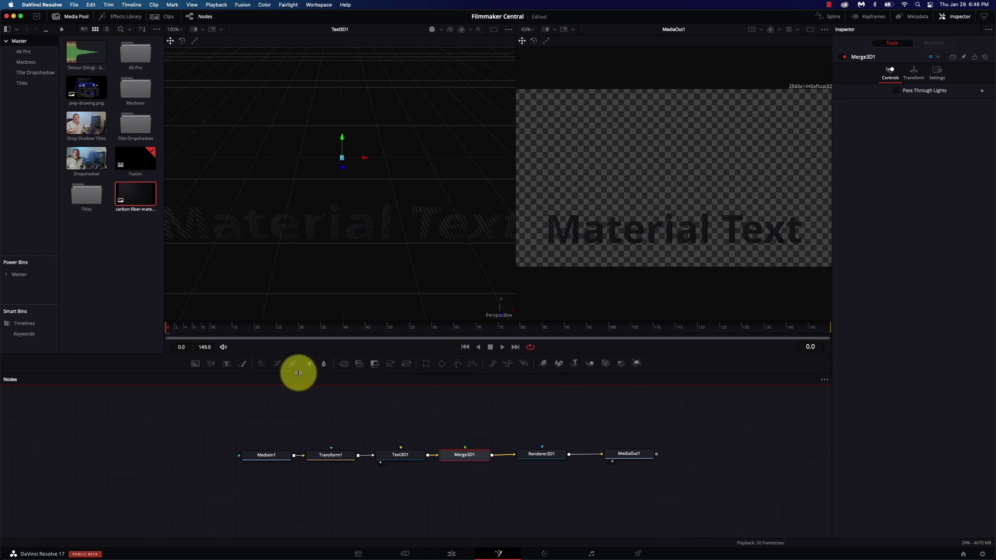
left_click(322, 403)
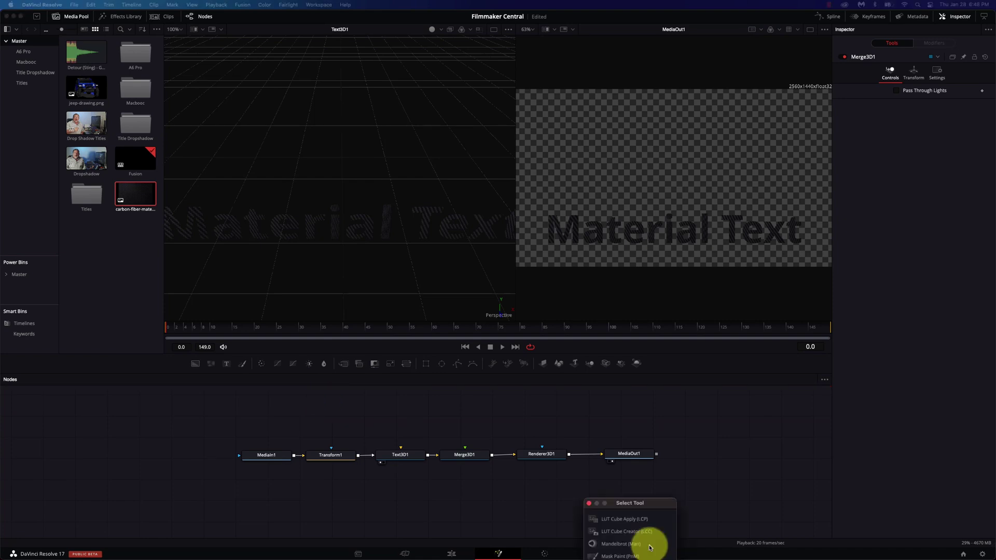
Add a Spot Light node and connect it to Merge3D1.
left_click_drag(643, 504, 567, 295)
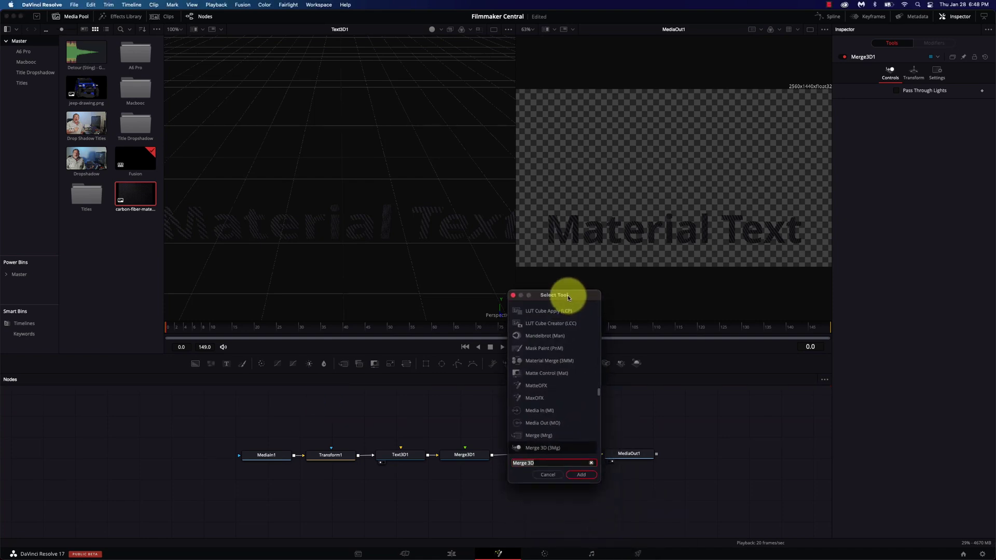
type("spot")
key("Return")
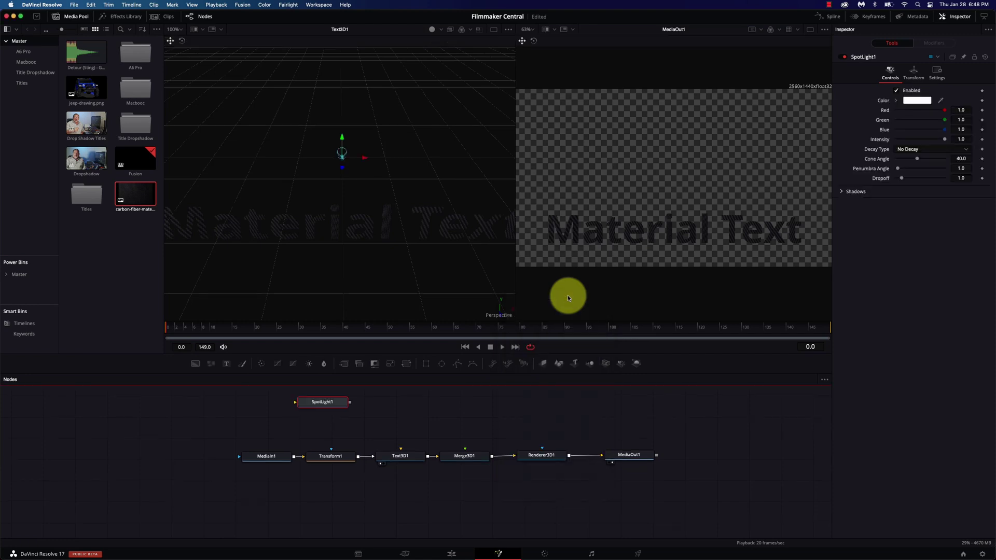
left_click_drag(331, 405, 465, 454)
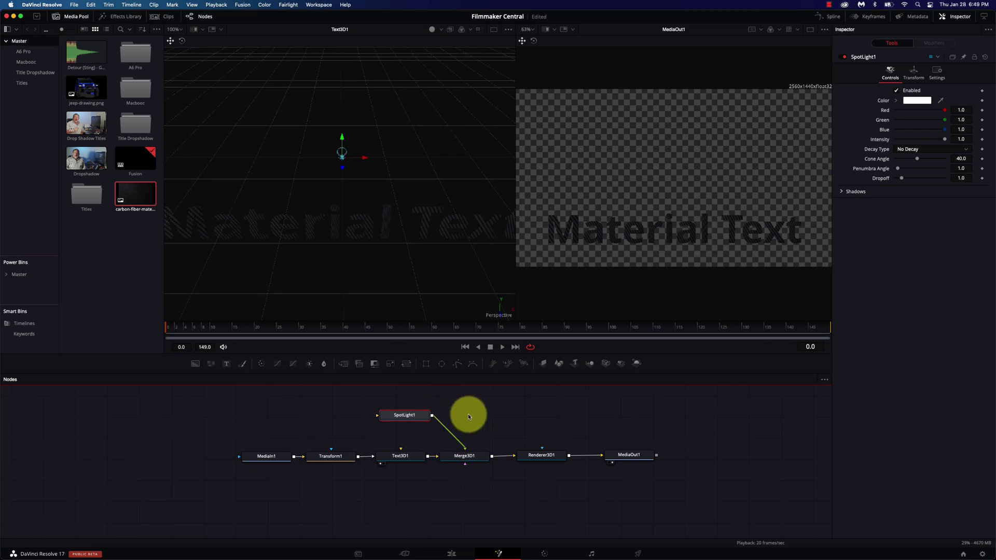
Orbit the 3D viewer to a low angle to inspect the spotlight.
scroll(382, 232, "down", 3)
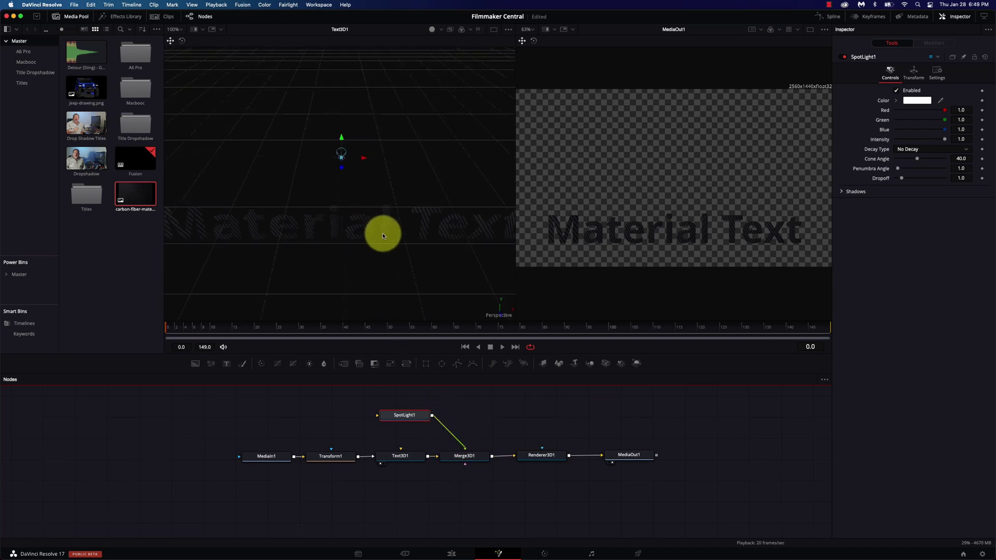
scroll(382, 232, "down", 10)
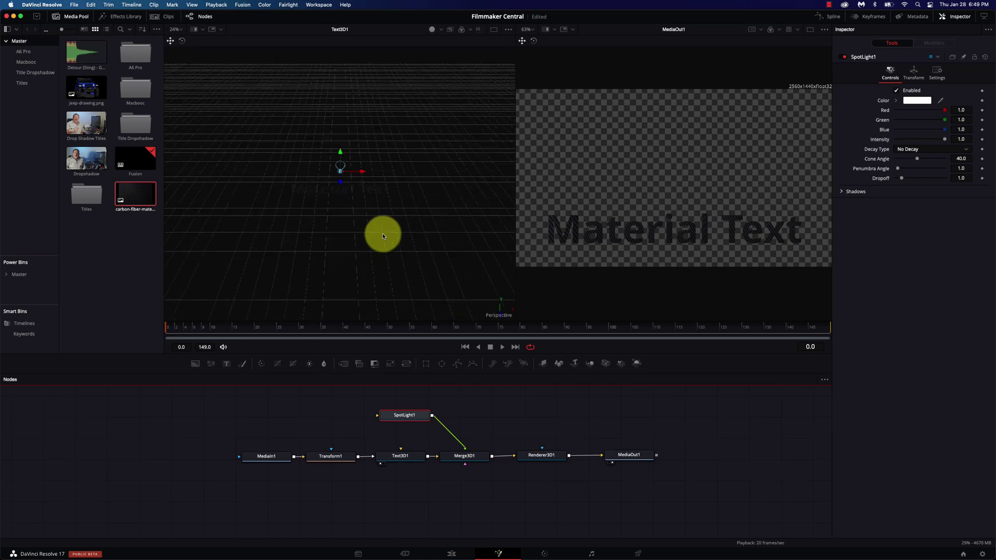
scroll(391, 253, "down", 1)
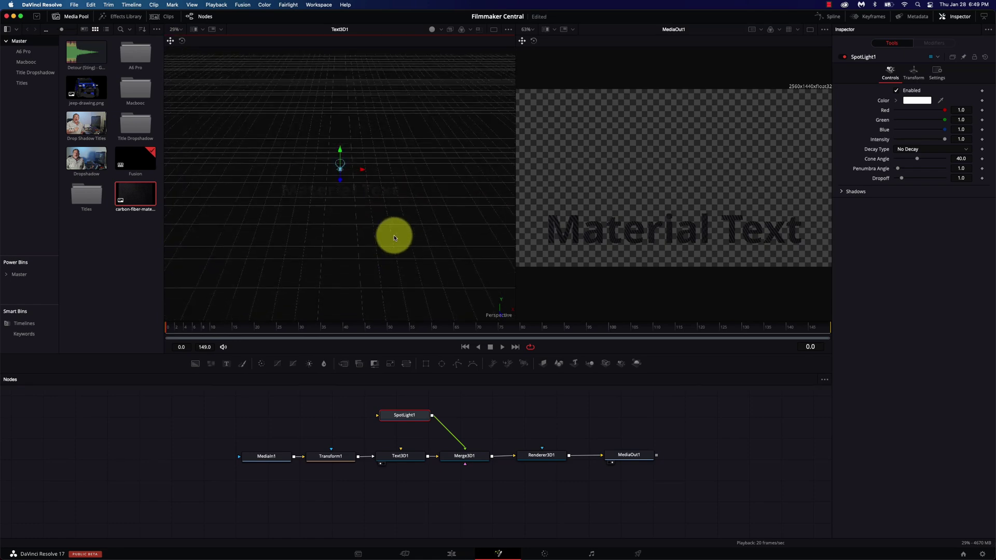
right_click(395, 218)
left_click(347, 258)
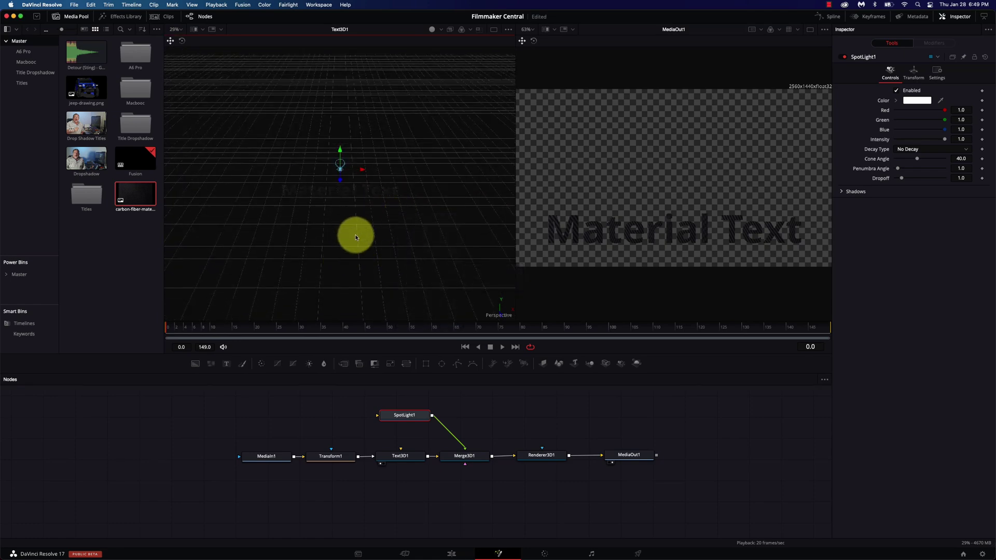
left_click_drag(356, 237, 397, 275)
right_click(399, 274)
left_click(339, 278)
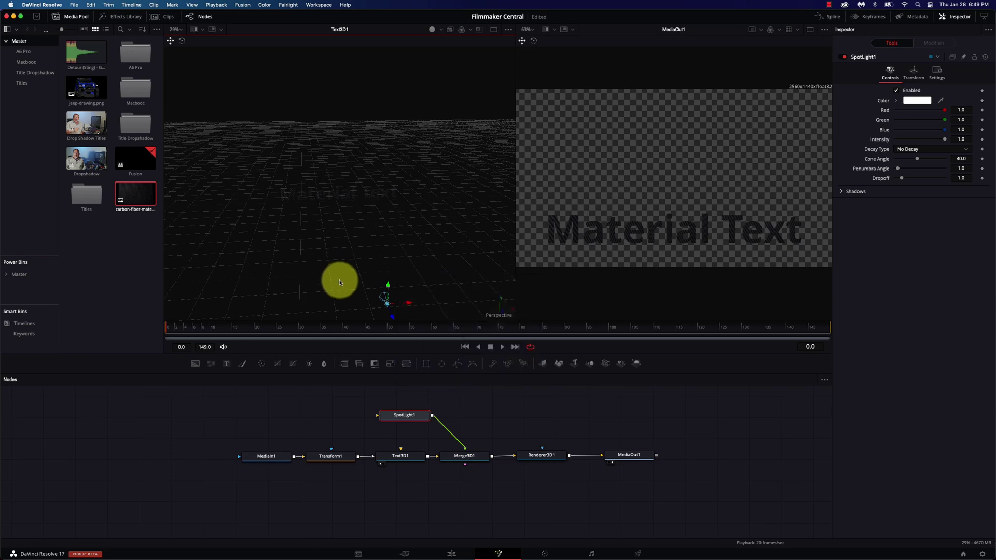
mouse_move(338, 280)
left_mouse_down()
mouse_move(345, 261)
mouse_move(336, 265)
left_mouse_up()
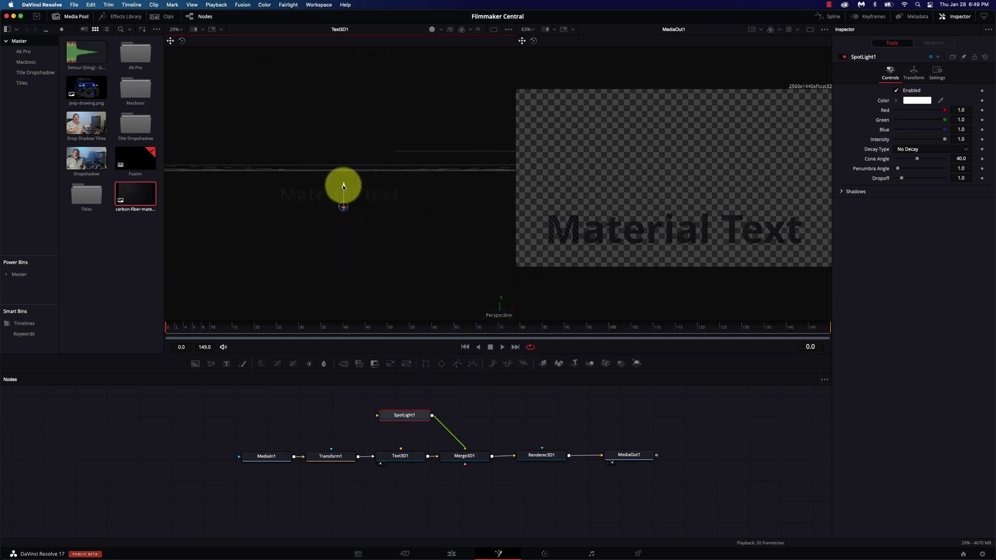
right_click(333, 226)
left_click(410, 223)
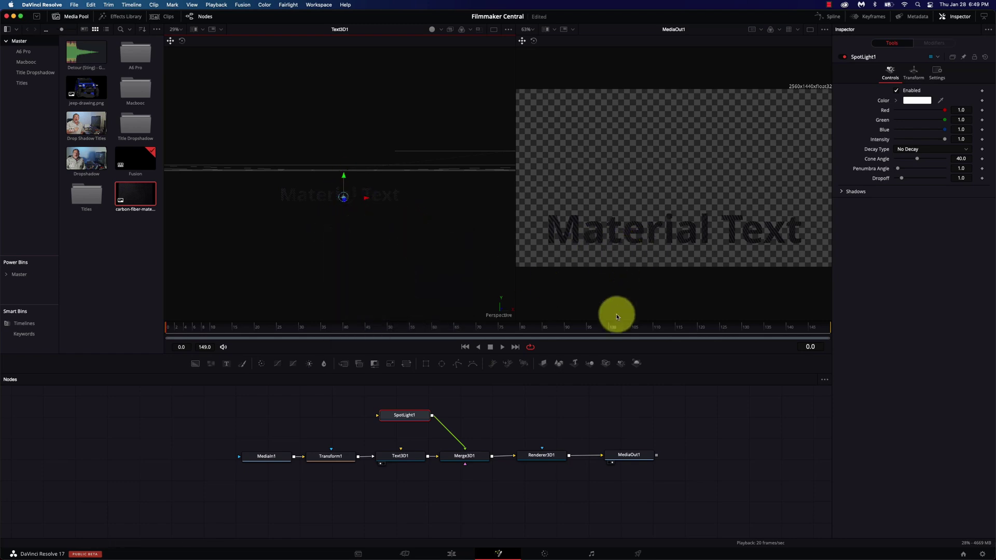
mouse_move(549, 462)
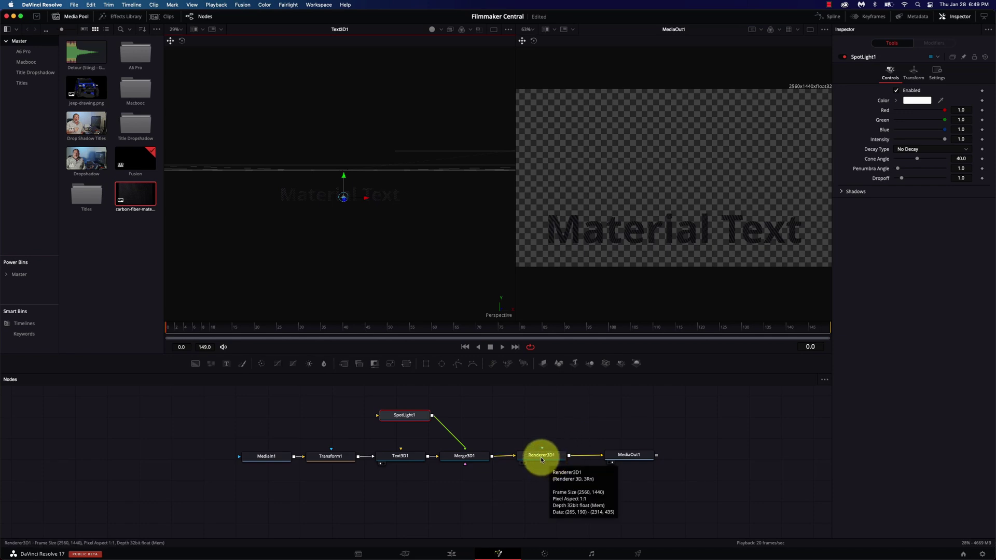
Enable lighting in Renderer3D1 and give SpotLight1 a 90 cone angle and 0.78 intensity.
left_click(542, 458)
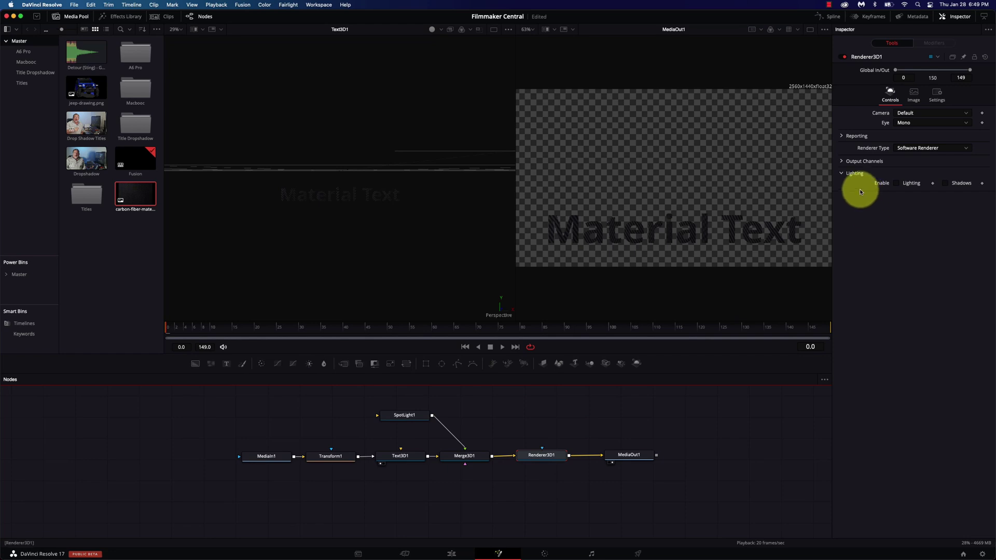
left_click(897, 184)
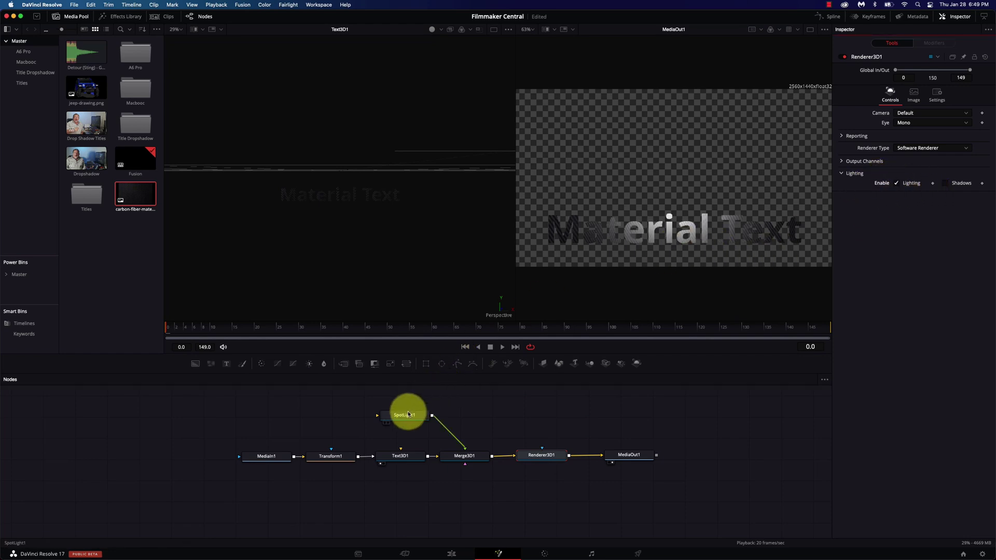
left_click(396, 418)
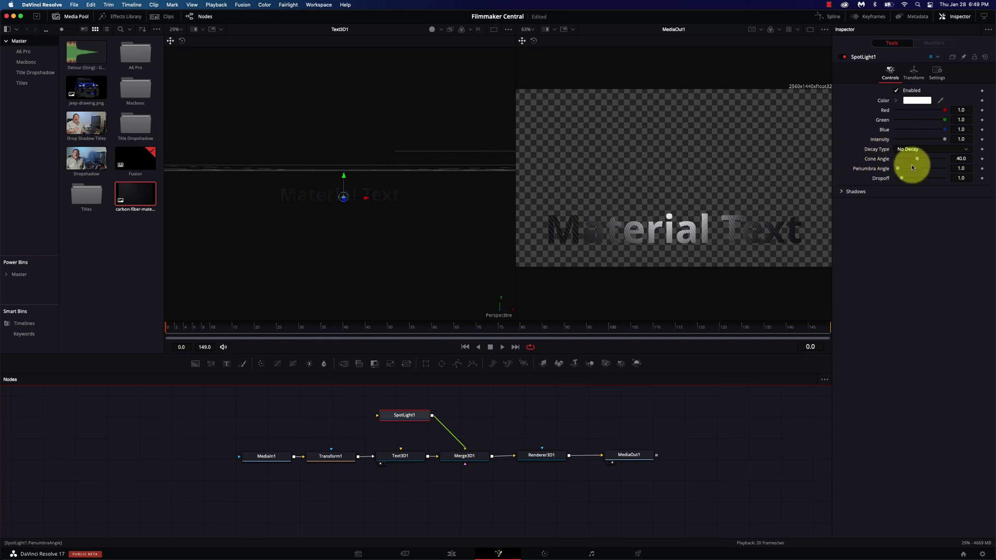
left_click_drag(916, 160, 967, 161)
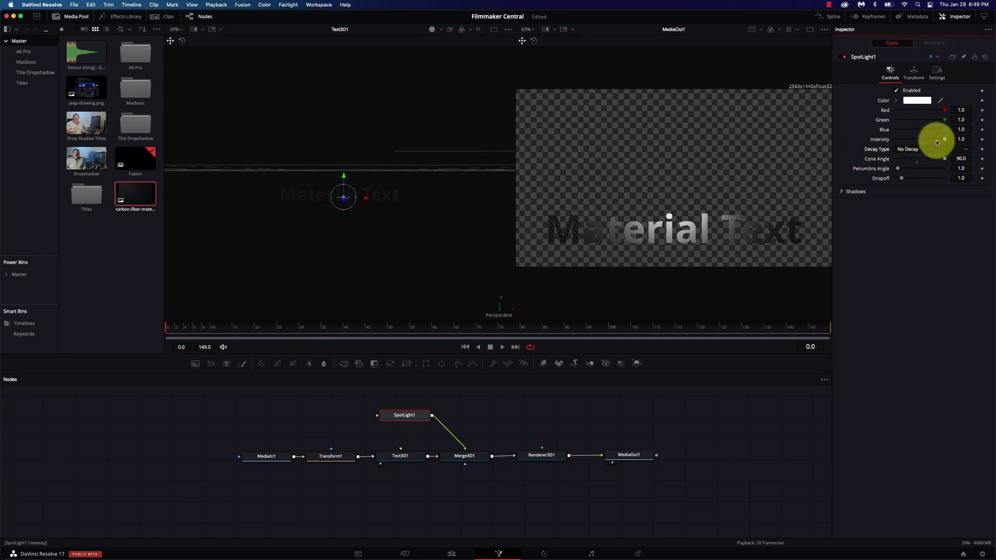
left_click_drag(945, 142, 936, 142)
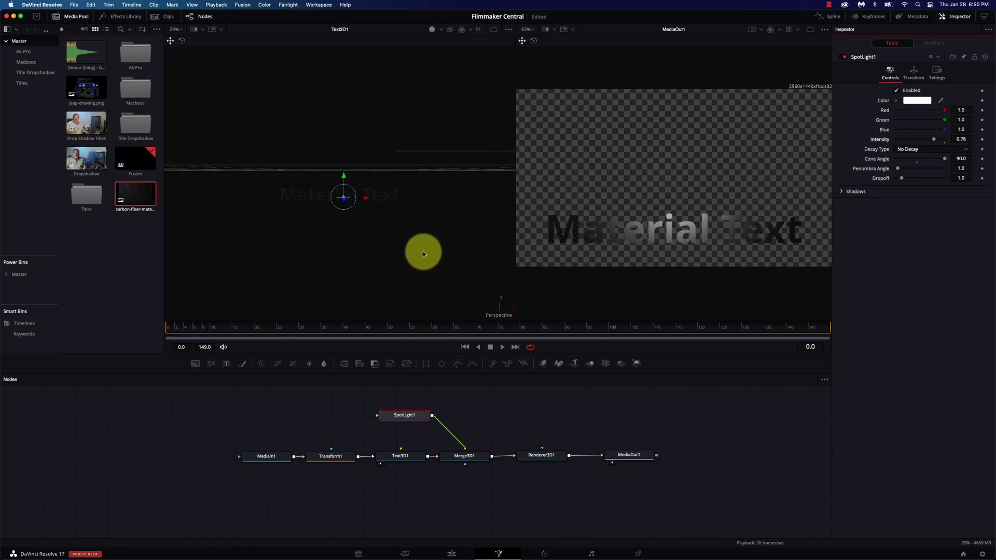
mouse_move(422, 251)
left_mouse_down()
mouse_move(423, 273)
mouse_move(475, 205)
mouse_move(422, 224)
mouse_move(419, 251)
left_mouse_up()
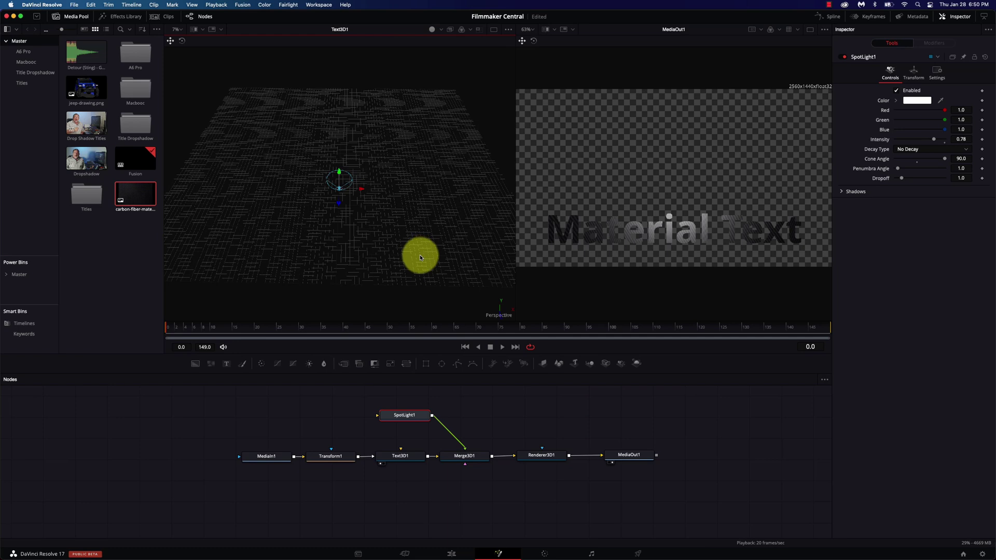
Move the spotlight left over the start of the text, leaving the 'M' shadowed.
right_click(420, 258)
left_click(357, 184)
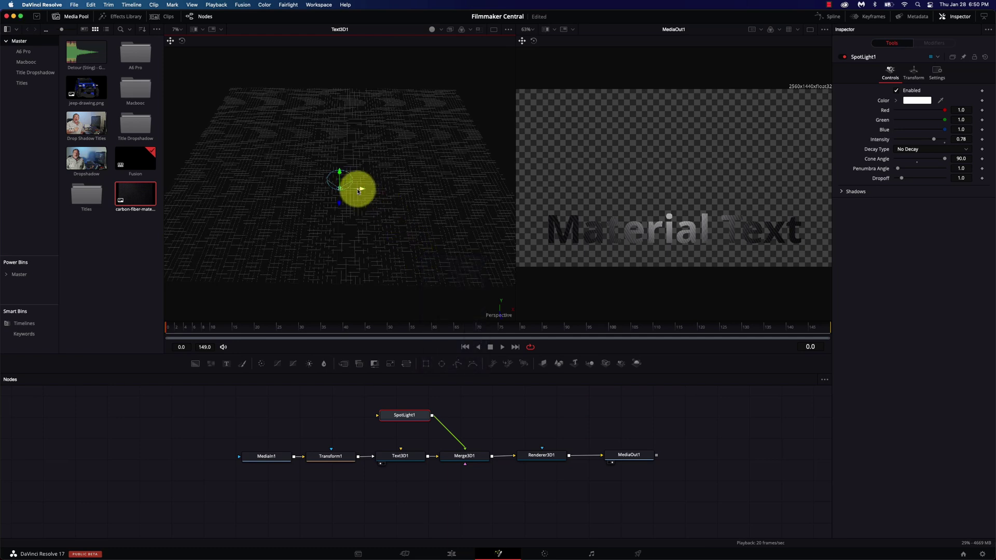
left_click_drag(361, 191, 295, 202)
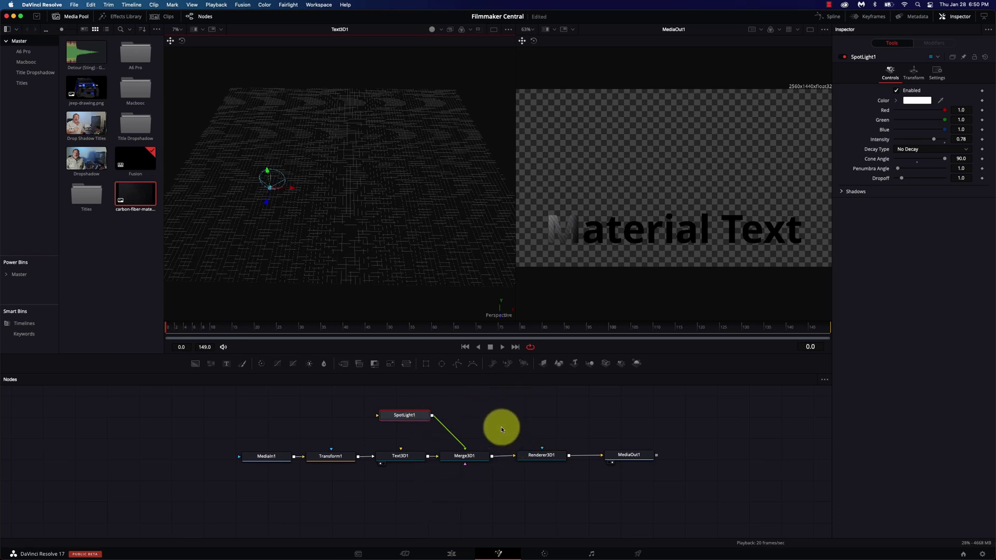
Keyframe SpotLight1's Translation X at frame 0, then move the light right at frame 149.
left_click(913, 72)
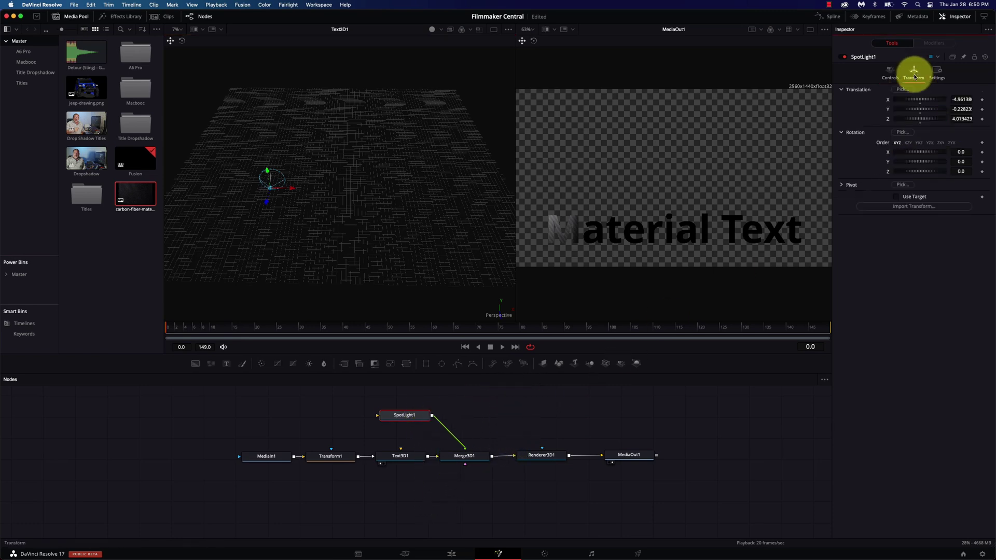
left_click(982, 101)
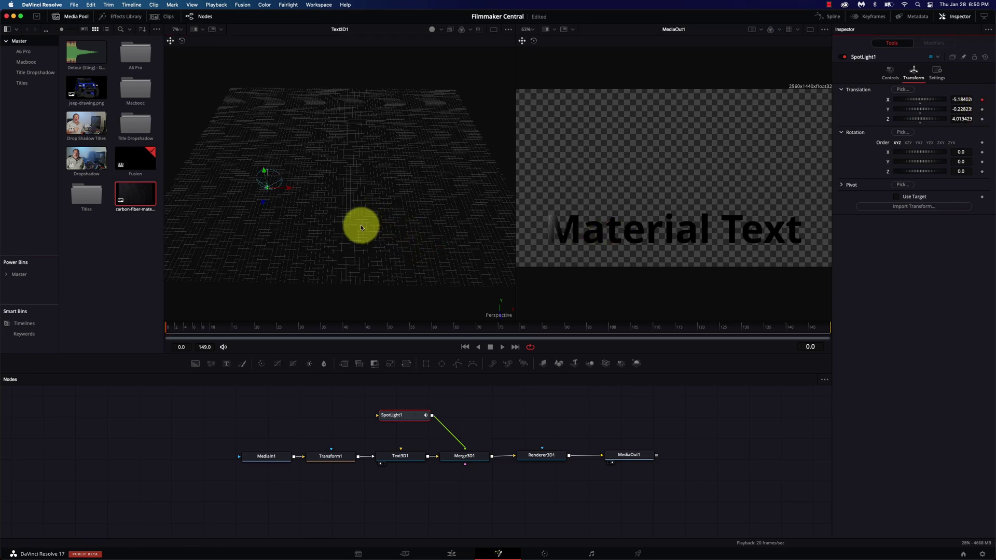
left_click_drag(799, 328, 835, 329)
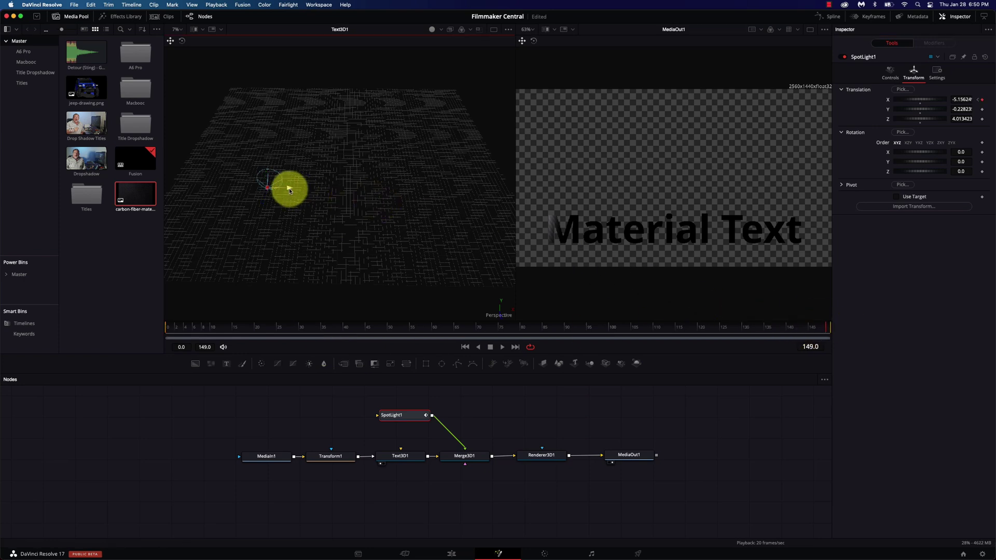
left_click_drag(289, 191, 430, 207)
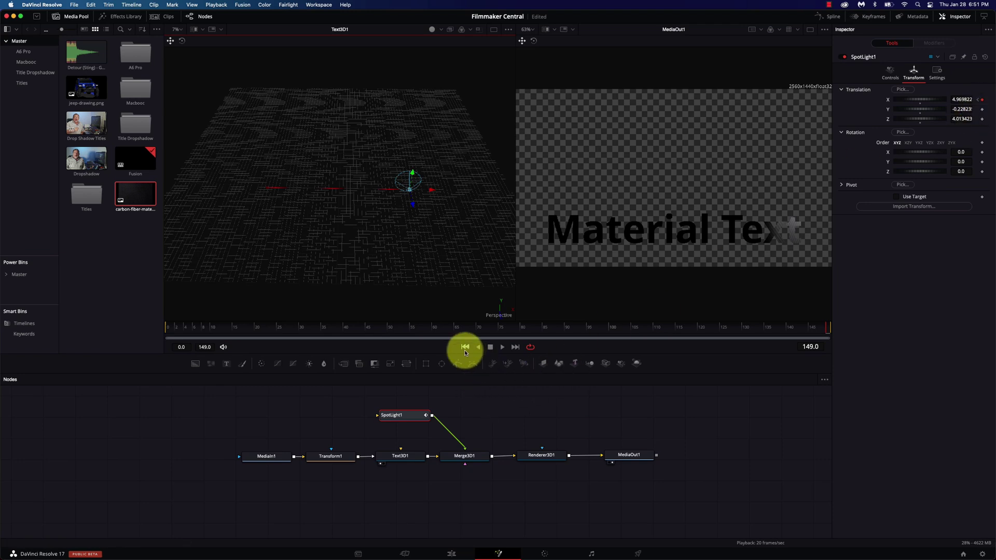
Play the animation to watch the light sweep left to right, then stop it.
left_click(502, 347)
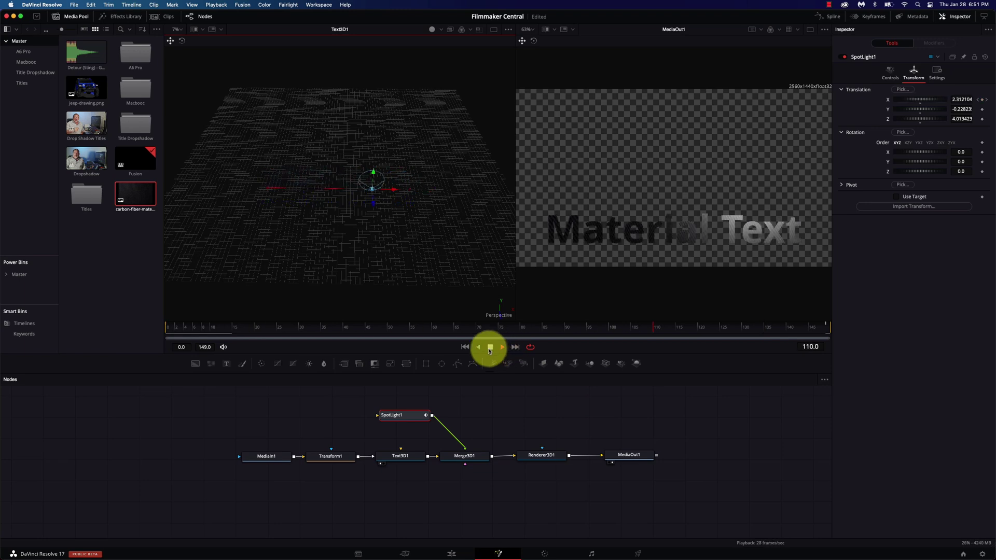
left_click(489, 348)
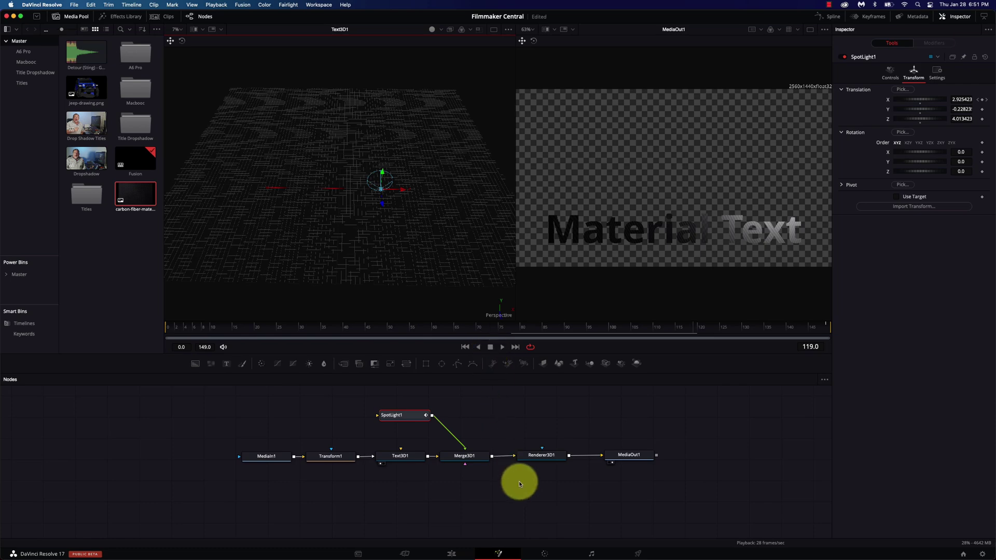
scroll(520, 480, "up", 1)
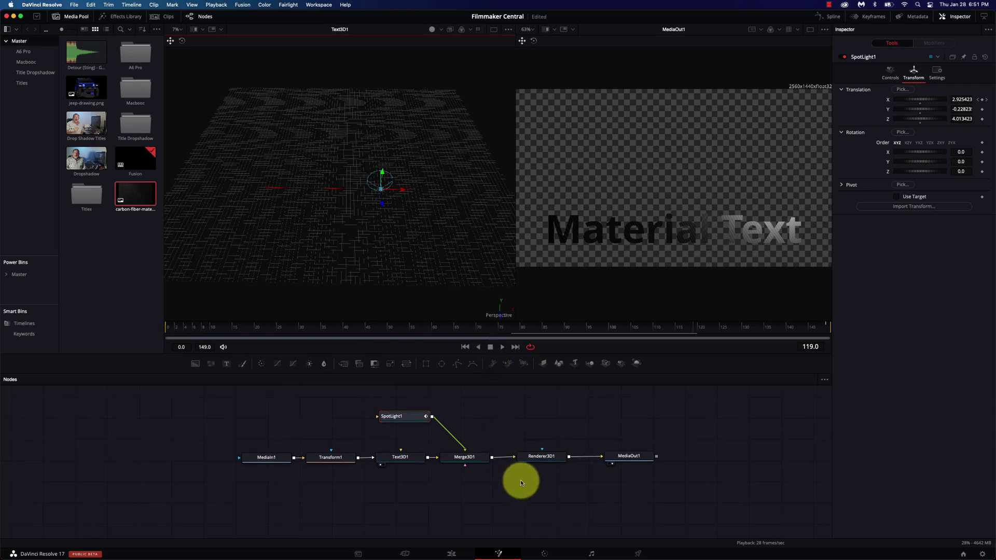
On the Edit page, add C0012.MP4 from the Title Dropshadow bin to the timeline.
left_click(450, 554)
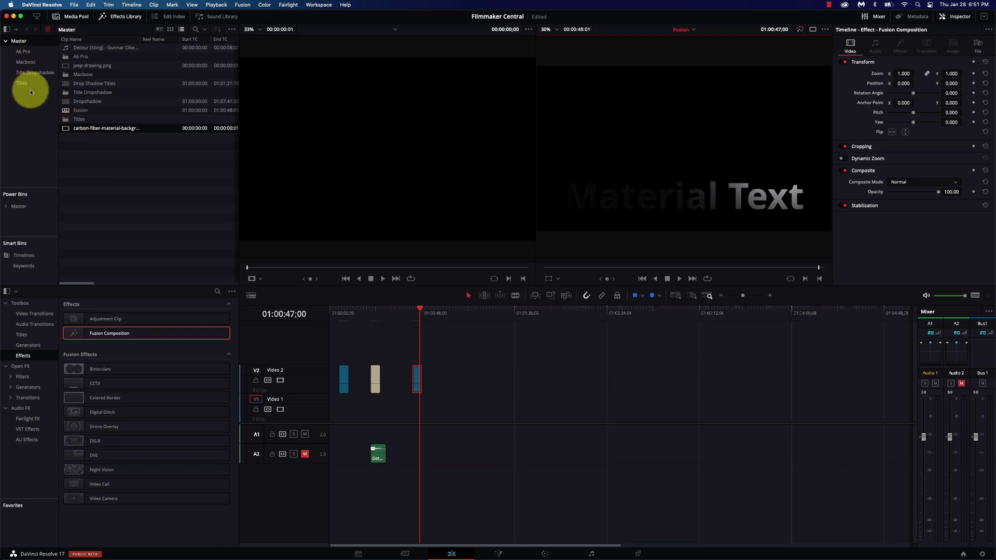
left_click(76, 17)
left_click(75, 18)
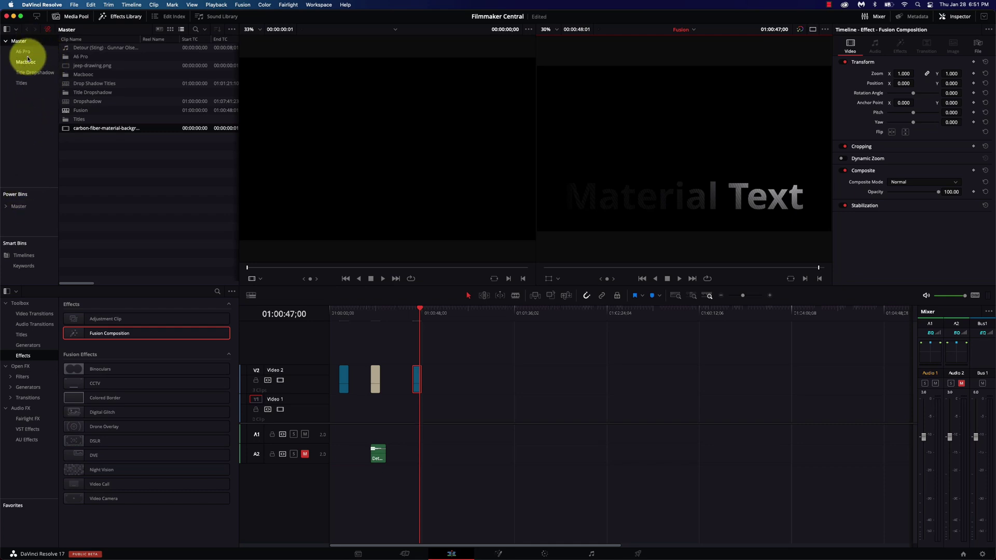
left_click(25, 53)
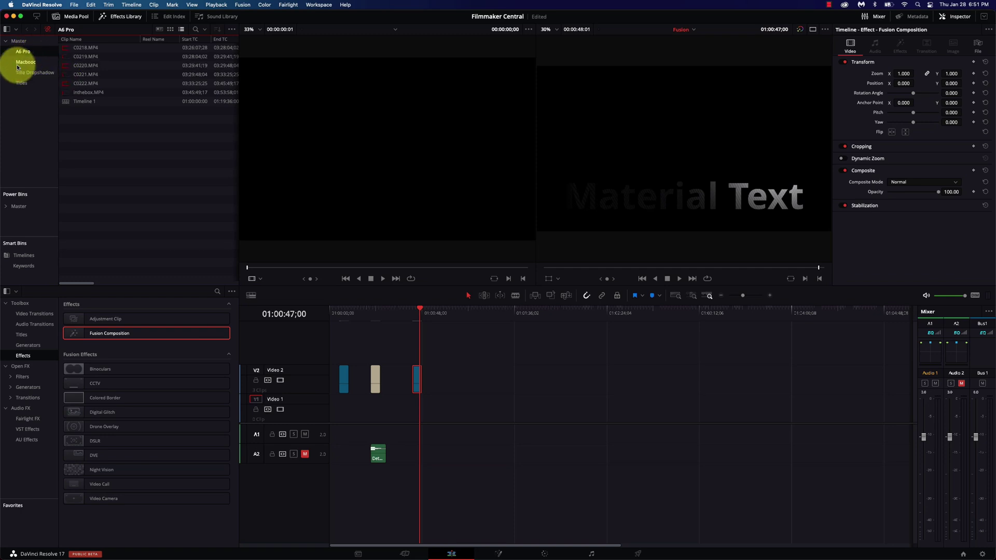
left_click(22, 75)
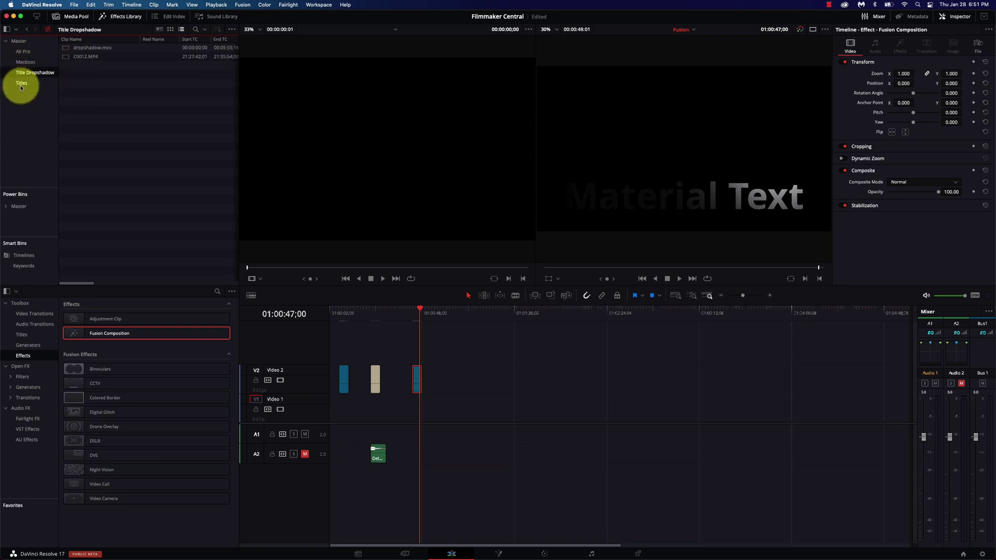
left_click_drag(73, 56, 435, 436)
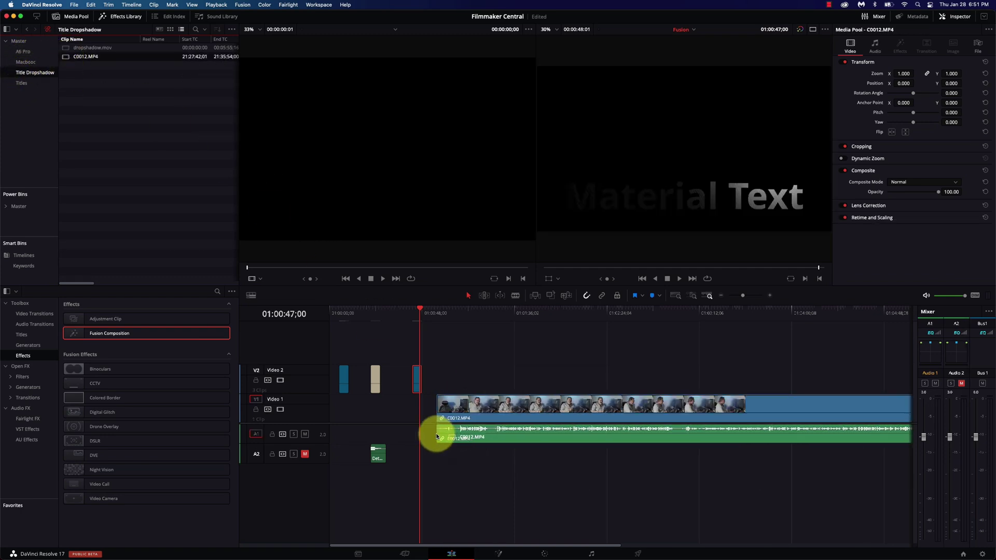
Place the Material Text composition over the footage on V2 and mute audio track A1.
left_click_drag(417, 384, 468, 380)
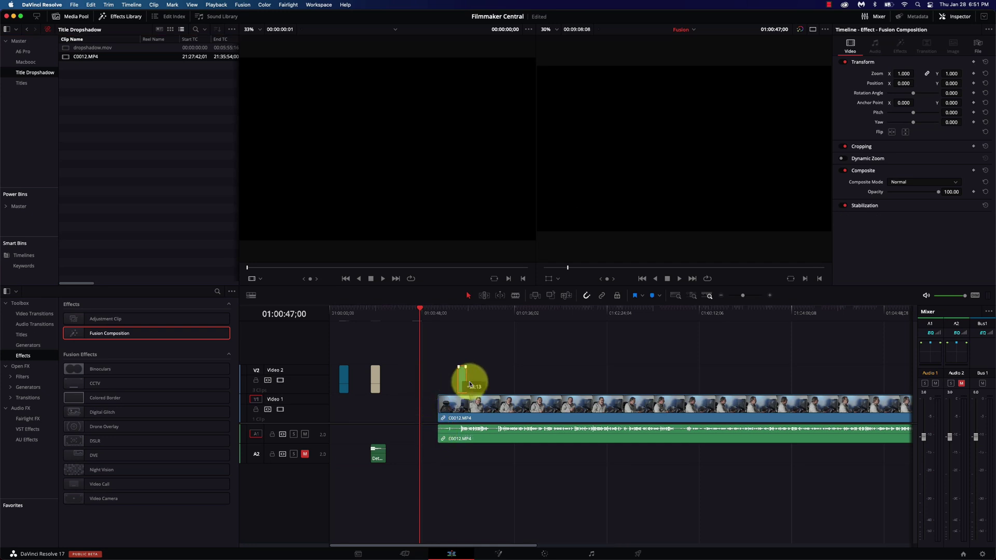
left_click(468, 313)
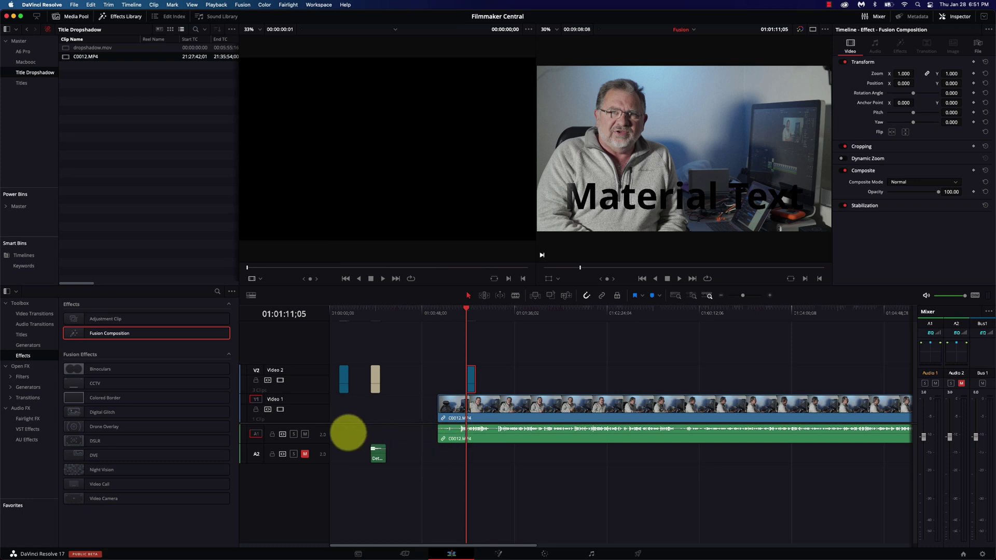
left_click(304, 435)
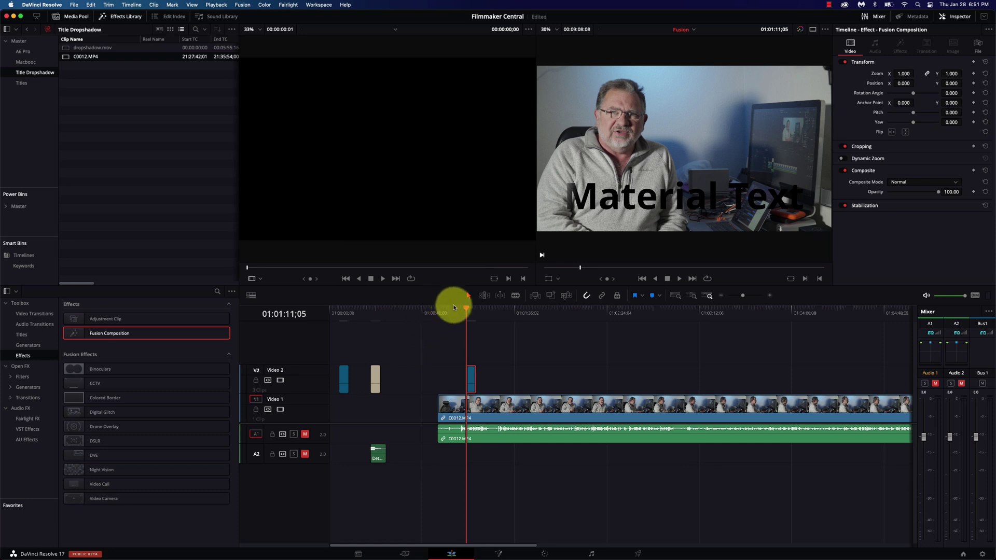
Play the timeline from just before the title clip to preview the lit text over C0012.MP4.
left_click(457, 316)
key("space")
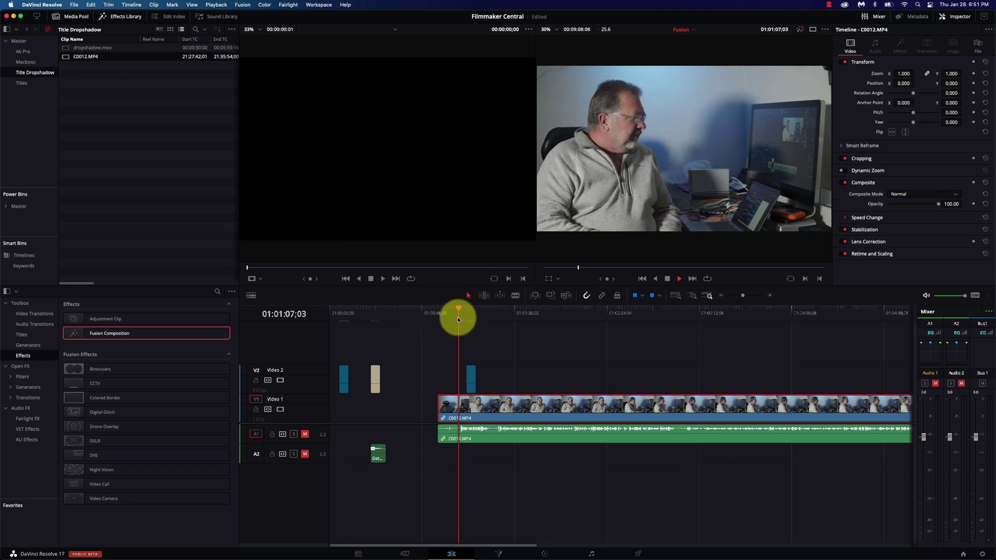